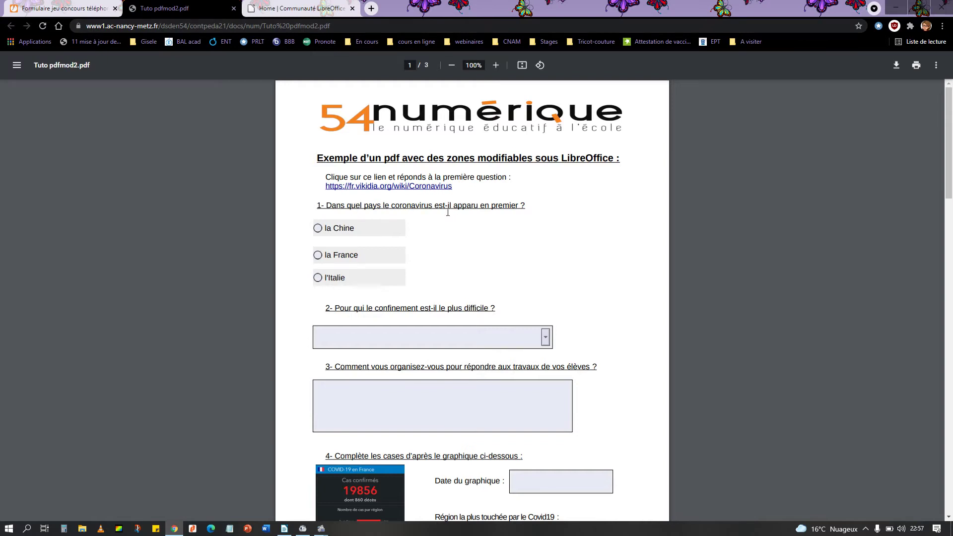
- Answer question 1 of the example form with "la Chine" and question 2 with "les élèves"
{"action": "left_click", "coordinate": [318, 230]}
{"action": "left_click", "coordinate": [338, 341]}
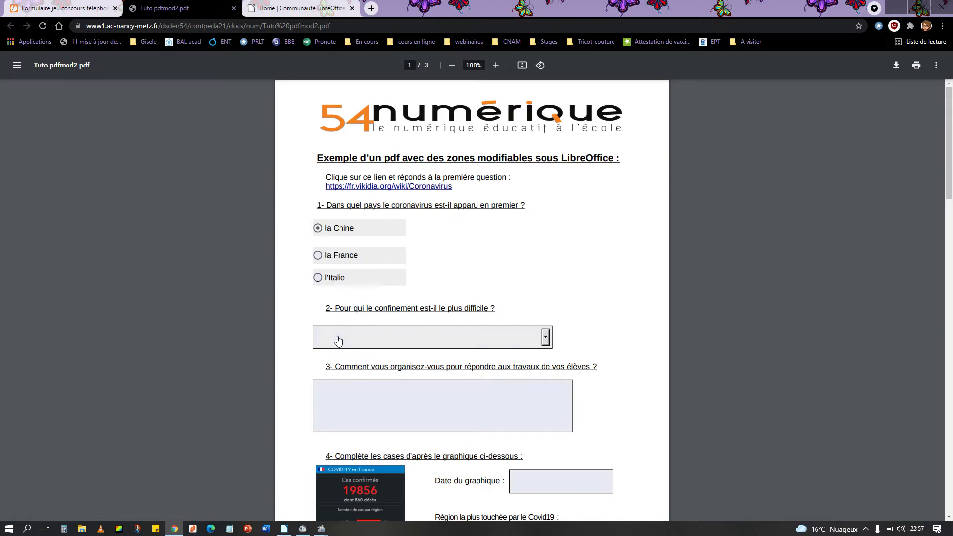
{"action": "left_click", "coordinate": [544, 339]}
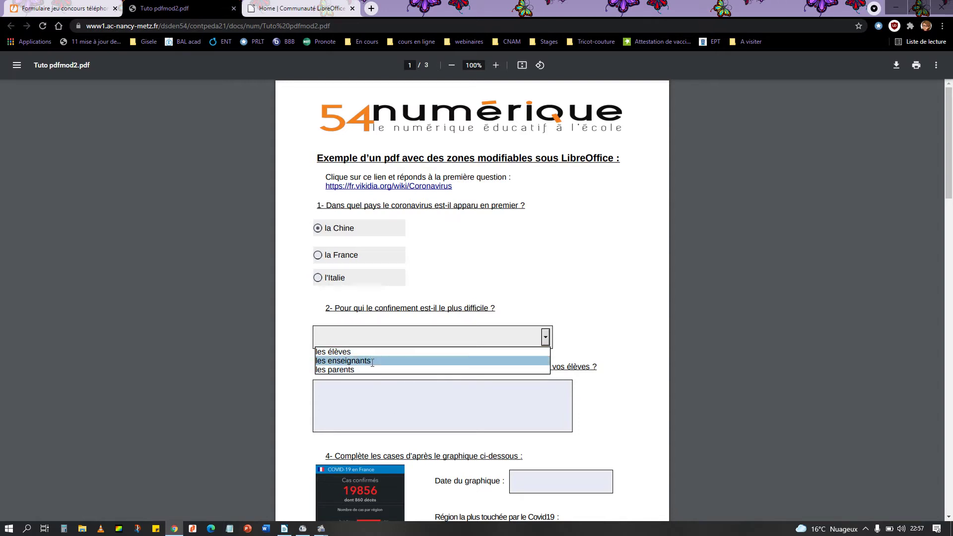
{"action": "left_click", "coordinate": [362, 351]}
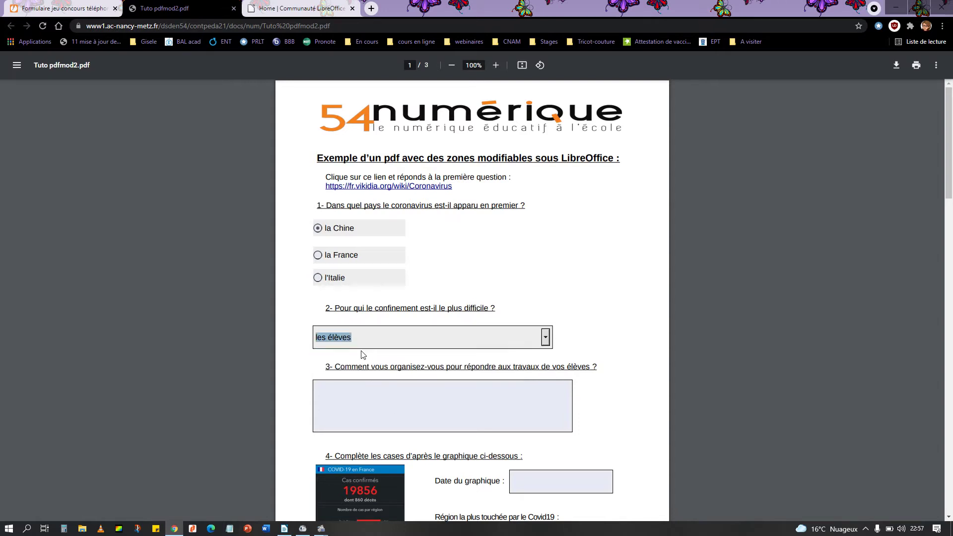
- Fill the free-text answer to question 3 with random filler characters
{"action": "left_click", "coordinate": [362, 395]}
{"action": "type", "text": "sjdsmkdjfmsjdfmlkjsgldfkjgslmjdflmskjdflmkj"}
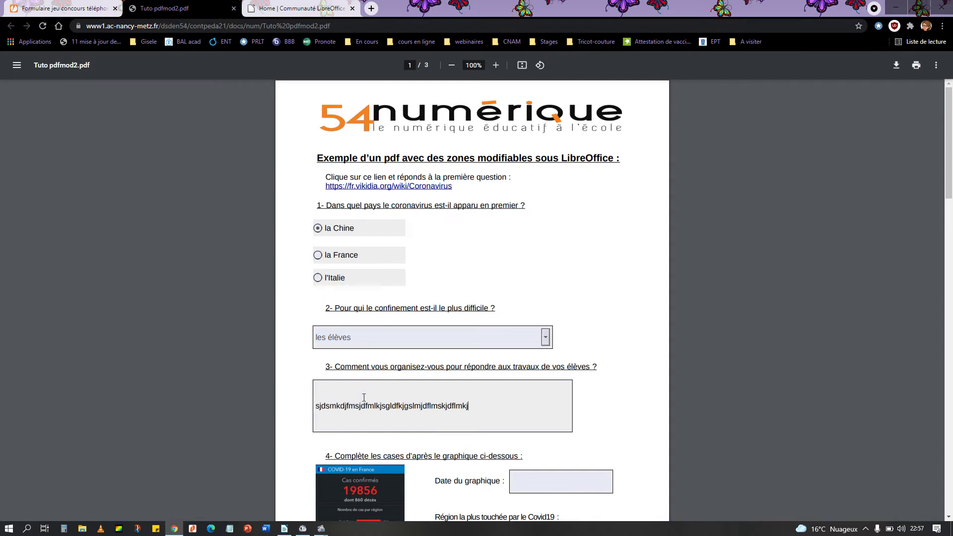
{"action": "type", "text": " lfkjlsdkj"}
- Switch to the open LibreOffice Writer document and display the form controls toolbar (Contrôles de formulaire)
{"action": "left_click", "coordinate": [286, 529]}
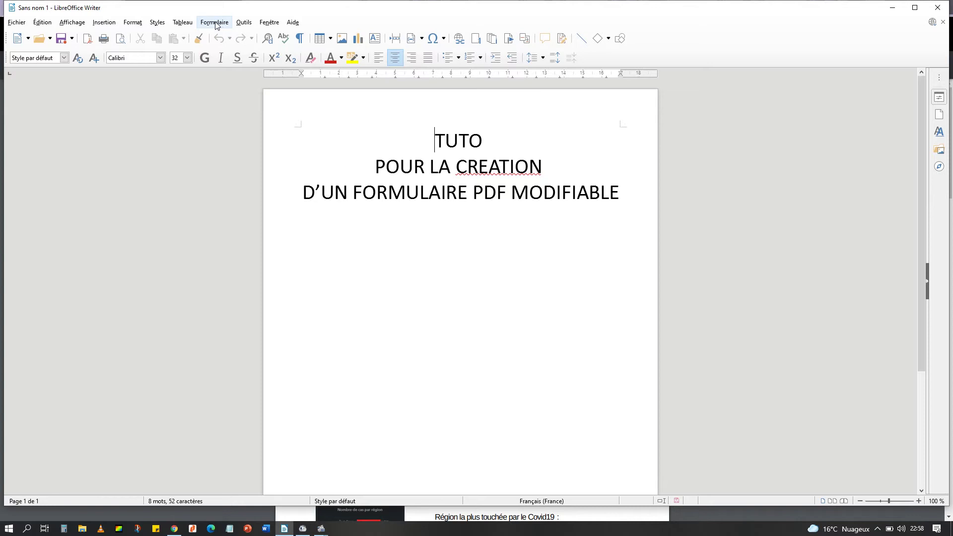
{"action": "left_click", "coordinate": [72, 22]}
{"action": "mouse_move", "coordinate": [97, 79]}
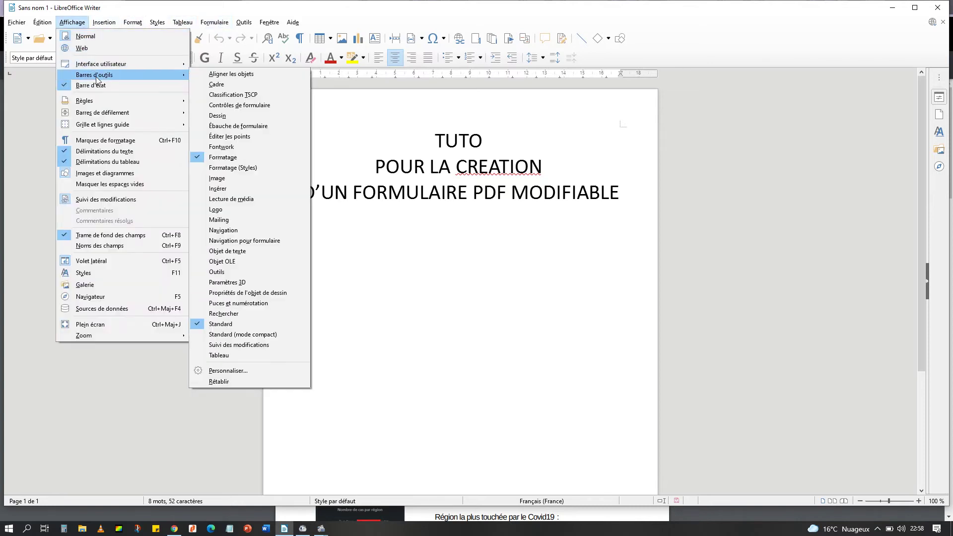
{"action": "left_click", "coordinate": [234, 106]}
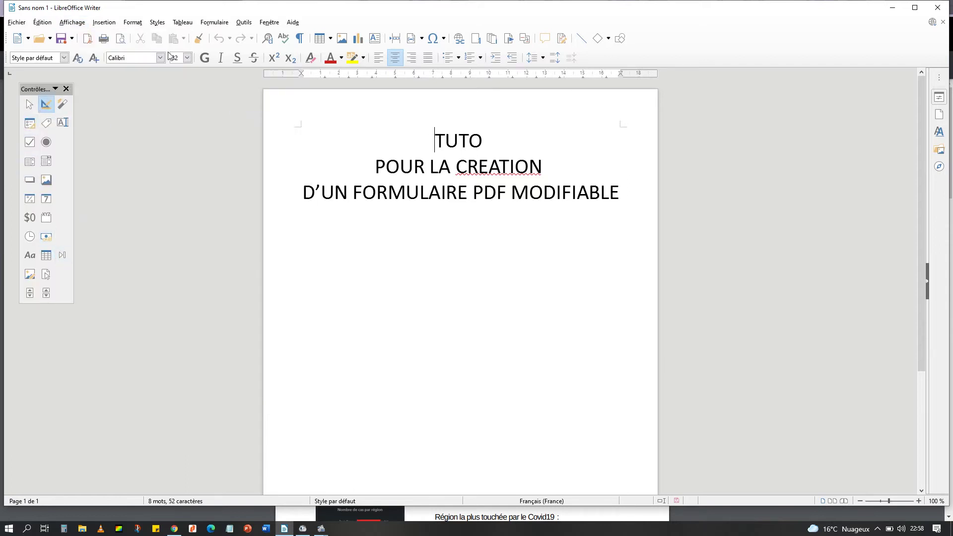
- Look over the available form commands and close the floating form controls toolbar
{"action": "left_click", "coordinate": [217, 23]}
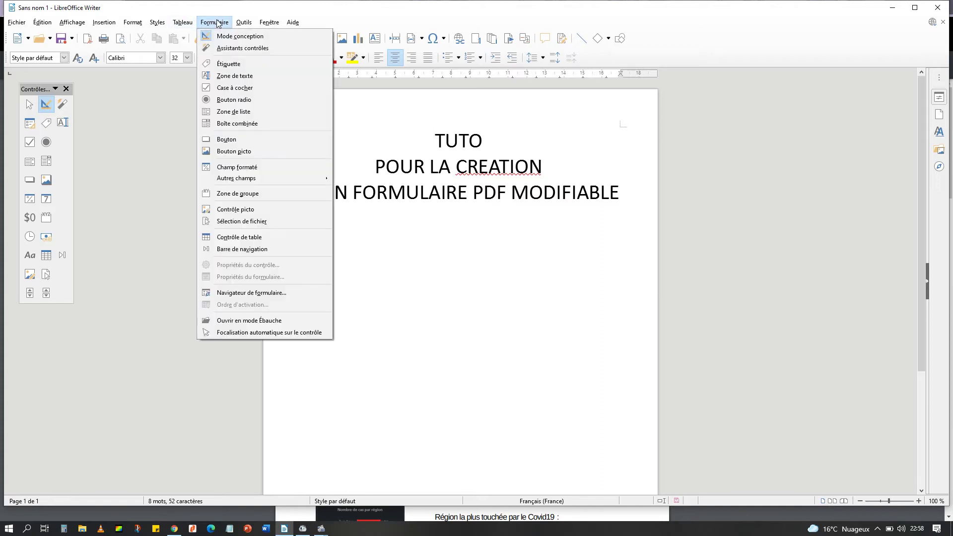
{"action": "left_click", "coordinate": [66, 92]}
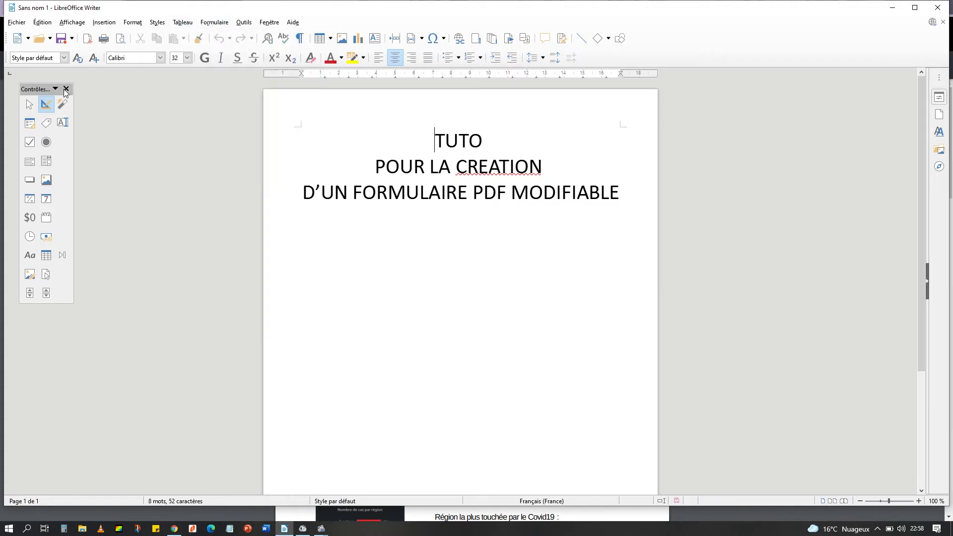
{"action": "left_click", "coordinate": [65, 91]}
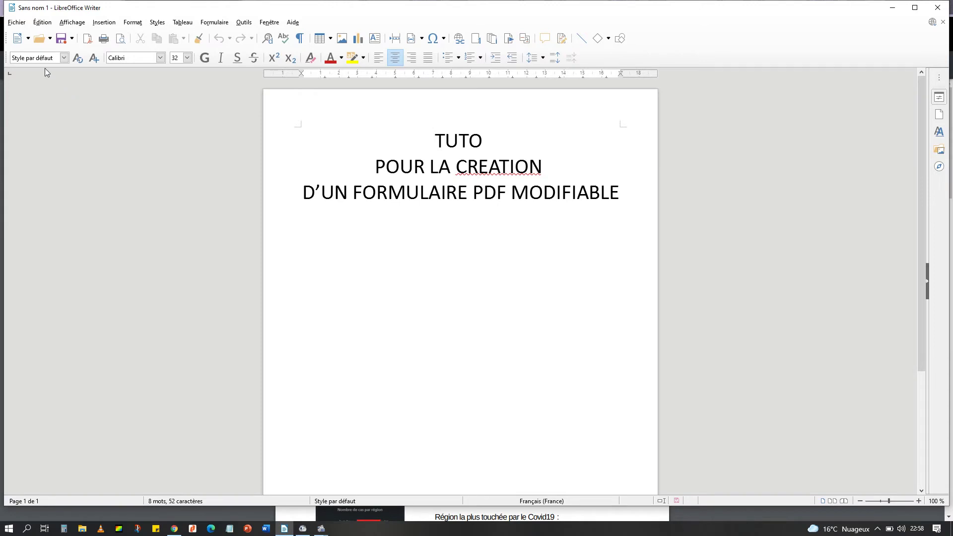
- Create a new blank text document and write the label "NOM :" on its first line, followed by tab spacing
{"action": "left_click", "coordinate": [19, 41]}
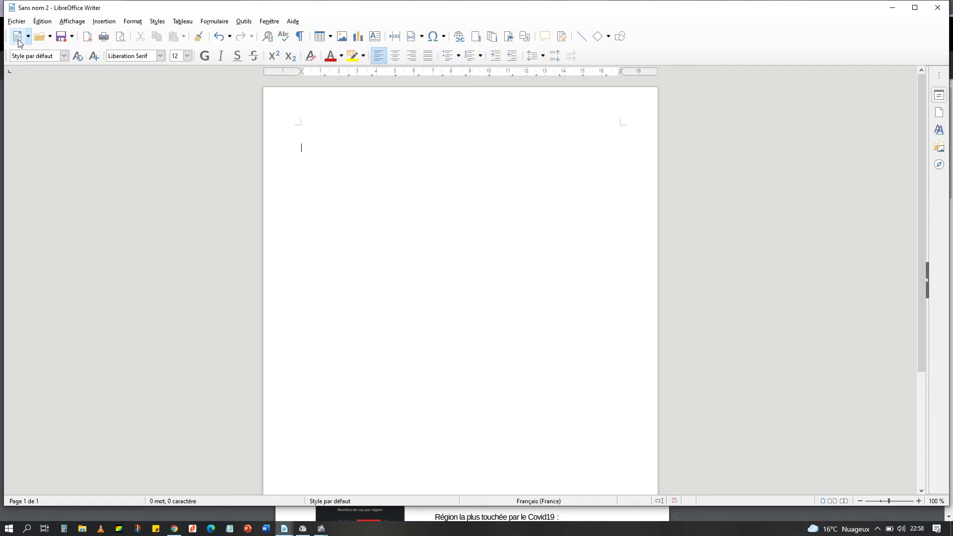
{"action": "type", "text": "NOM :"}
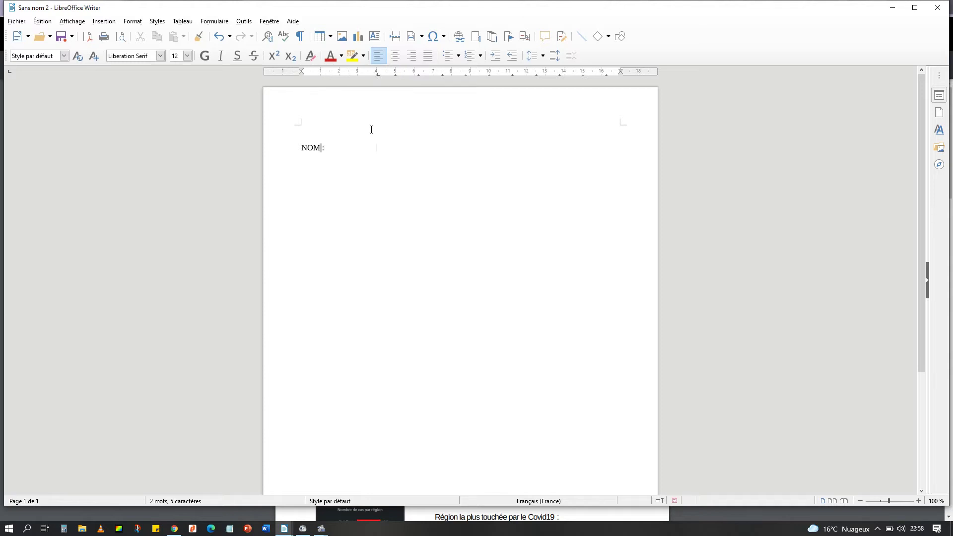
- Insert a text box form control (Zone de texte) about 6.67 cm wide and 0.64 cm high beside the "NOM :" label
{"action": "left_click", "coordinate": [214, 20]}
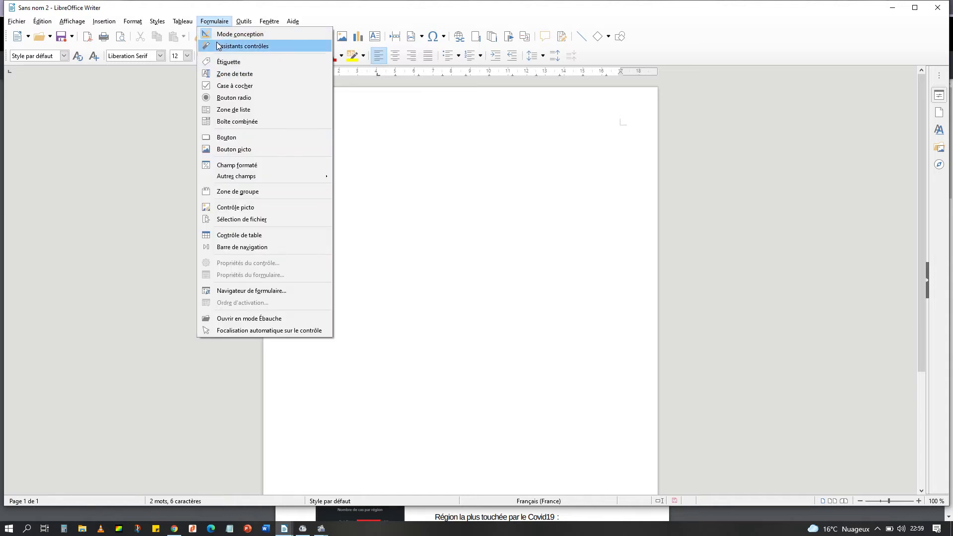
{"action": "left_click", "coordinate": [216, 46]}
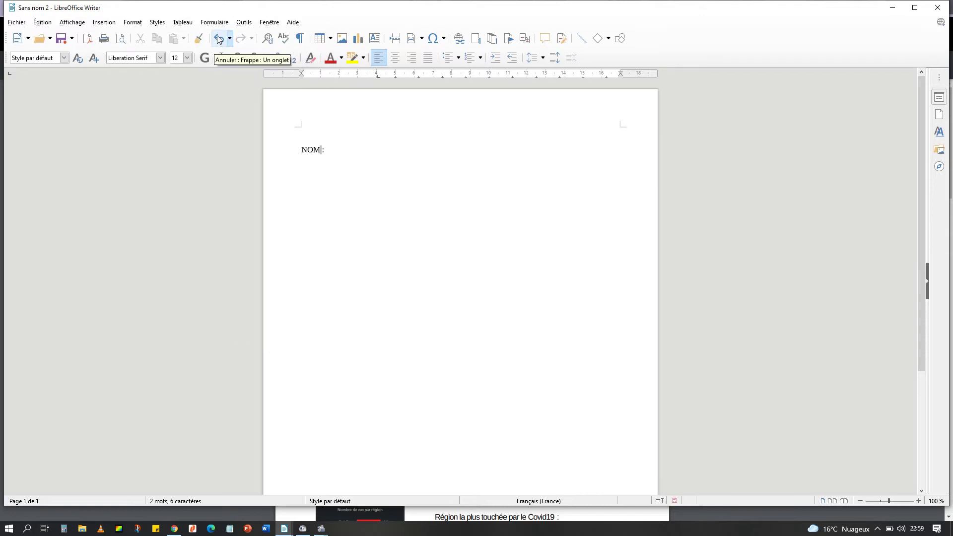
{"action": "left_click", "coordinate": [221, 23]}
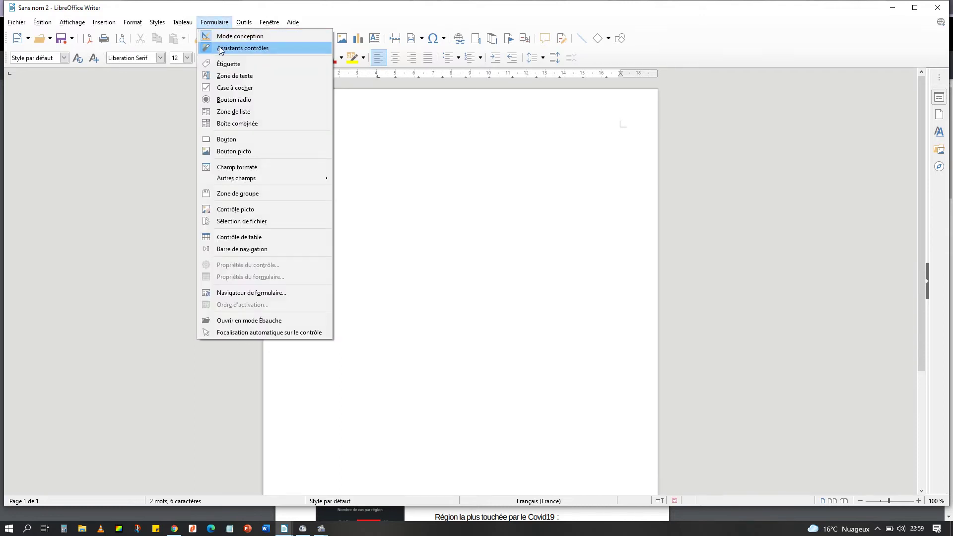
{"action": "left_click", "coordinate": [225, 76]}
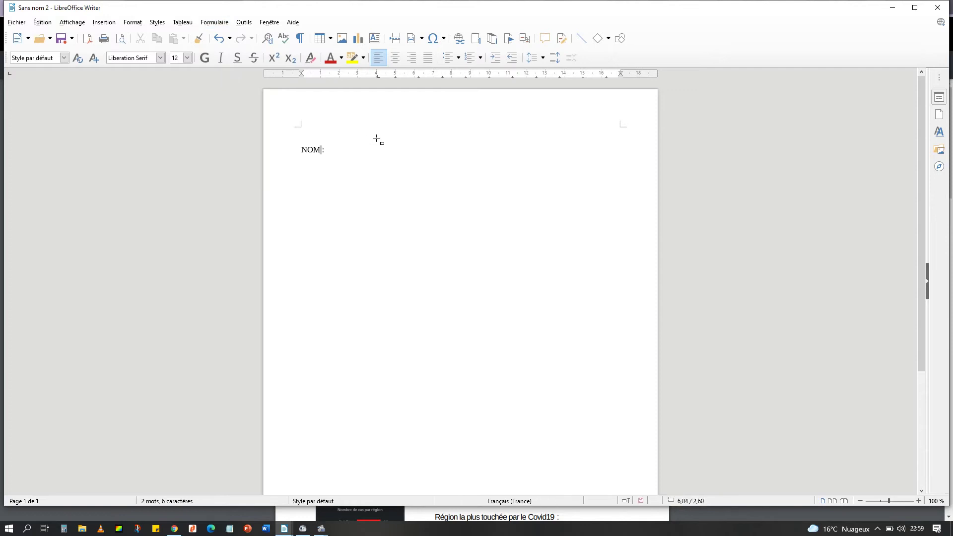
{"action": "left_click_drag", "start_coordinate": [370, 145], "coordinate": [501, 157]}
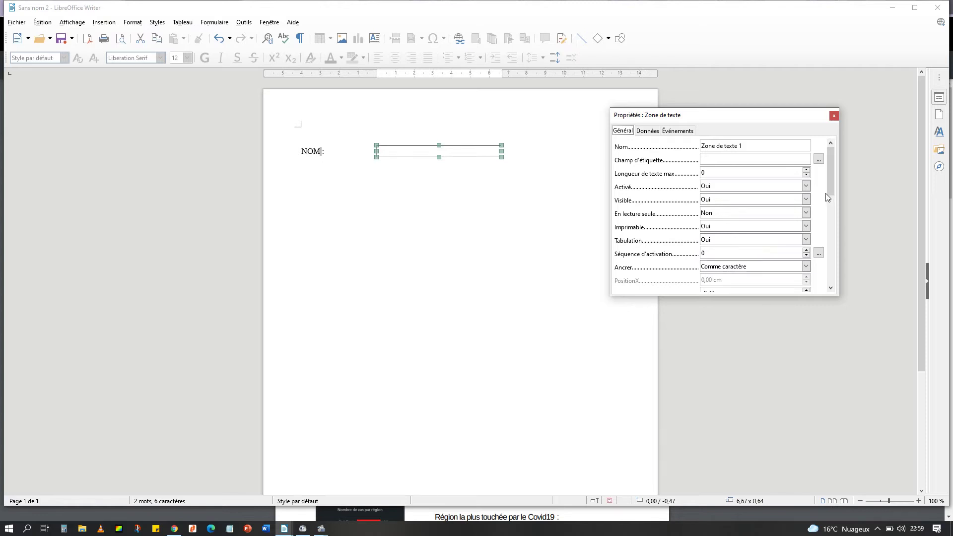
- Review the anchoring choices in the text box's properties, keeping "Comme caractère"
{"action": "left_click_drag", "start_coordinate": [830, 186], "coordinate": [830, 204]}
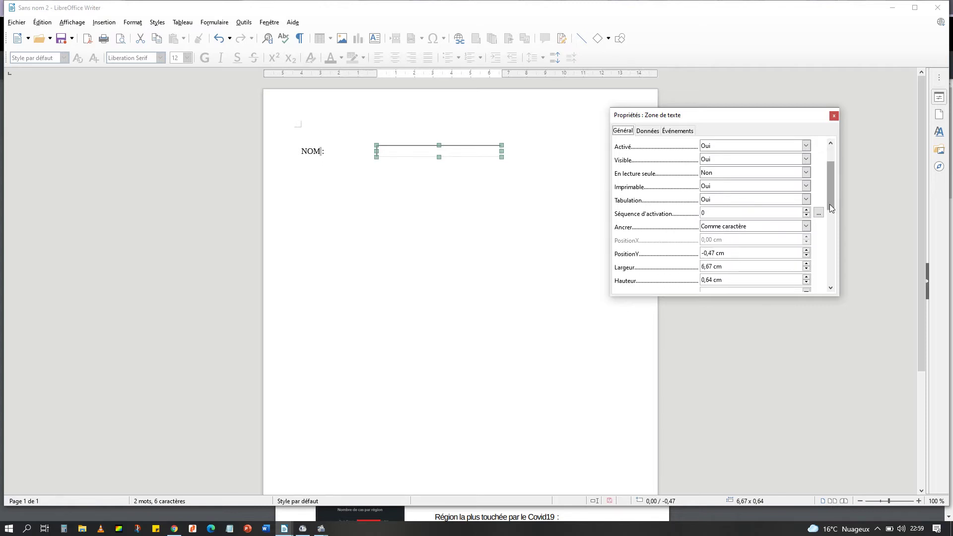
{"action": "left_click", "coordinate": [806, 228]}
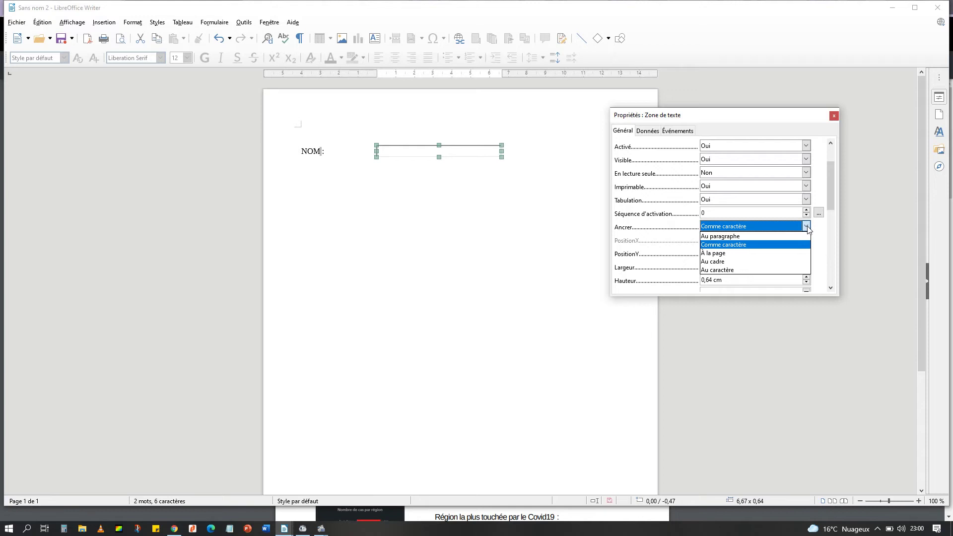
{"action": "left_click", "coordinate": [807, 227]}
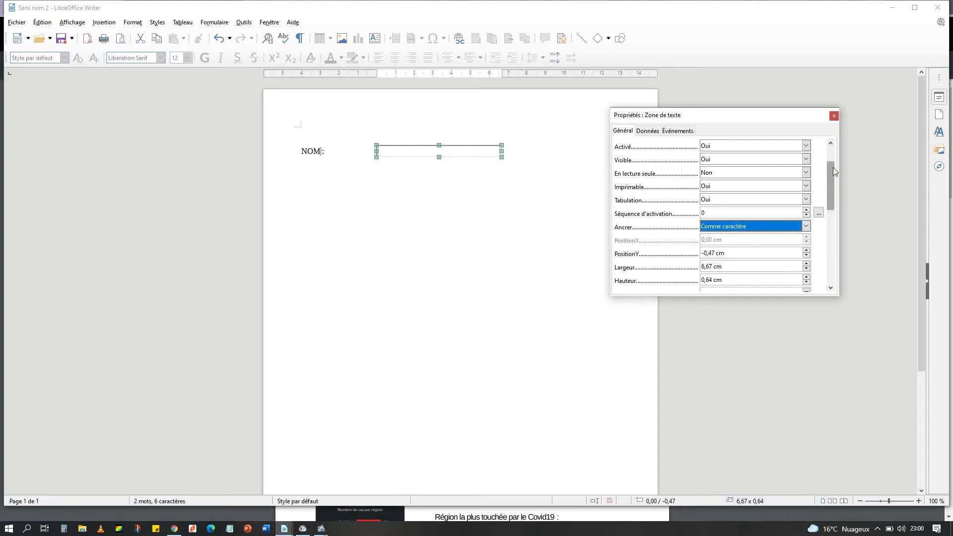
- Set the text box's font to Arial Black, Gras, 12 pt
{"action": "left_click_drag", "start_coordinate": [830, 173], "coordinate": [835, 209]}
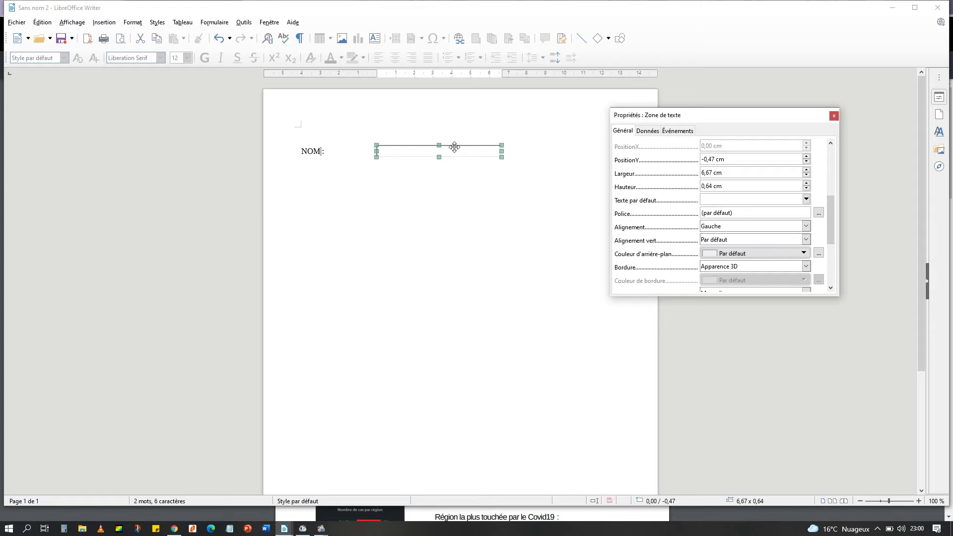
{"action": "left_click", "coordinate": [819, 213]}
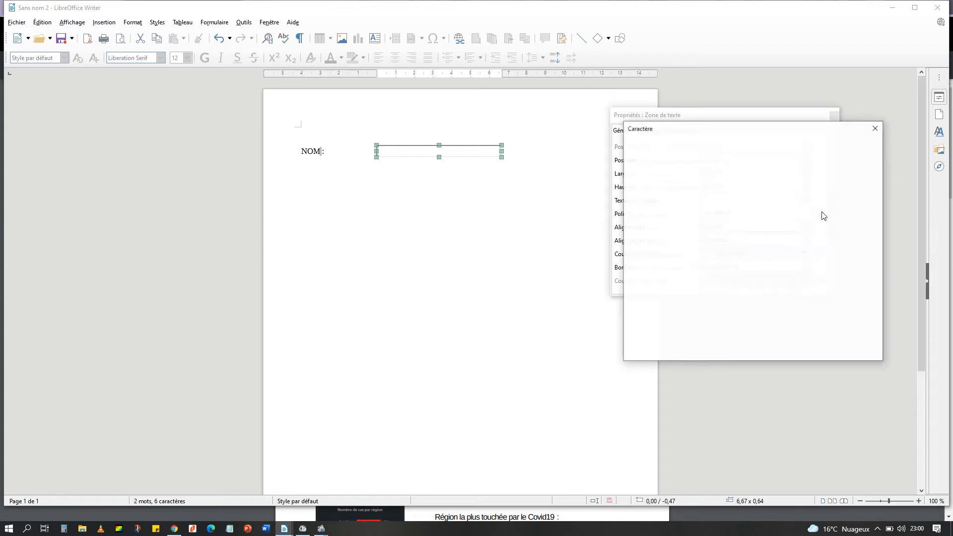
{"action": "triple_click", "coordinate": [672, 173]}
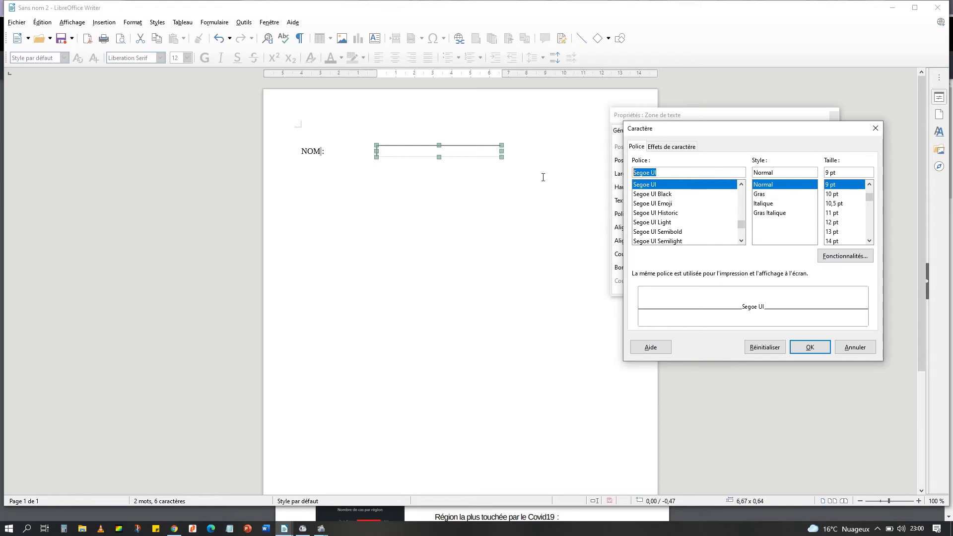
{"action": "type", "text": "Aru"}
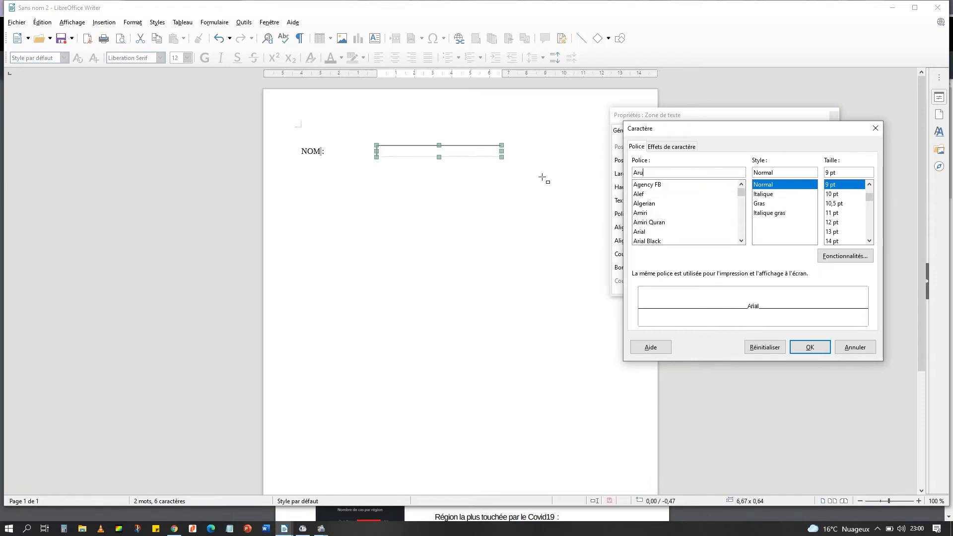
{"action": "type", "text": "="}
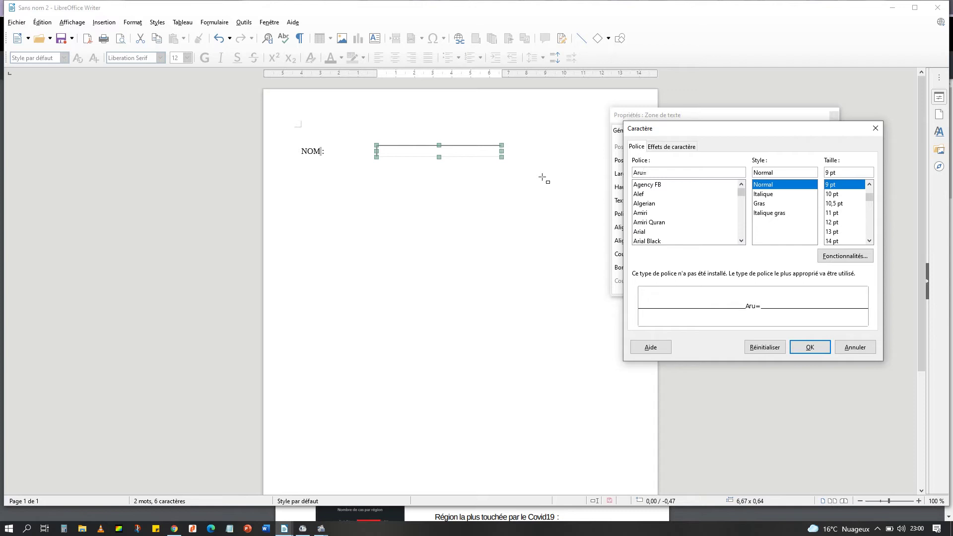
{"action": "key", "text": "BackSpace"}
{"action": "key", "text": "BackSpace"}
{"action": "type", "text": "ial"}
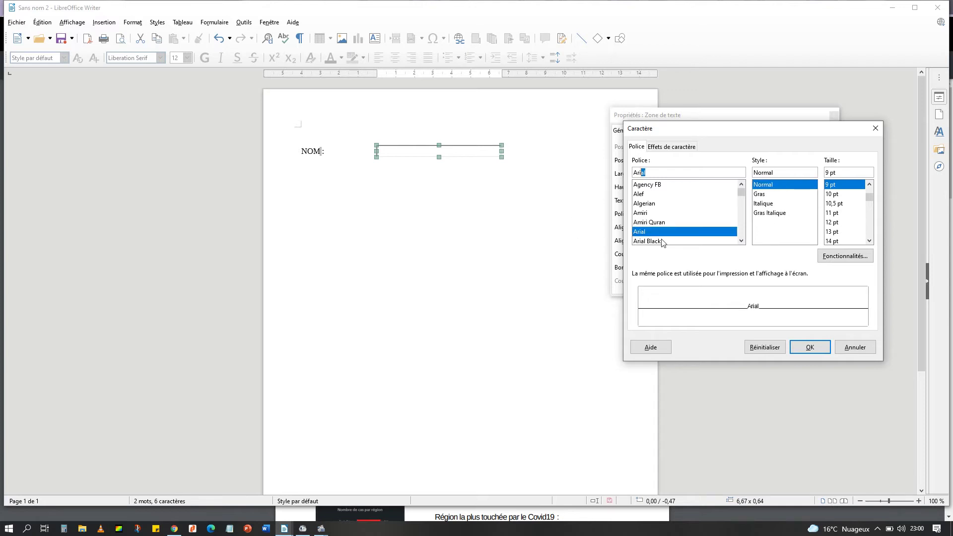
{"action": "left_click", "coordinate": [665, 241]}
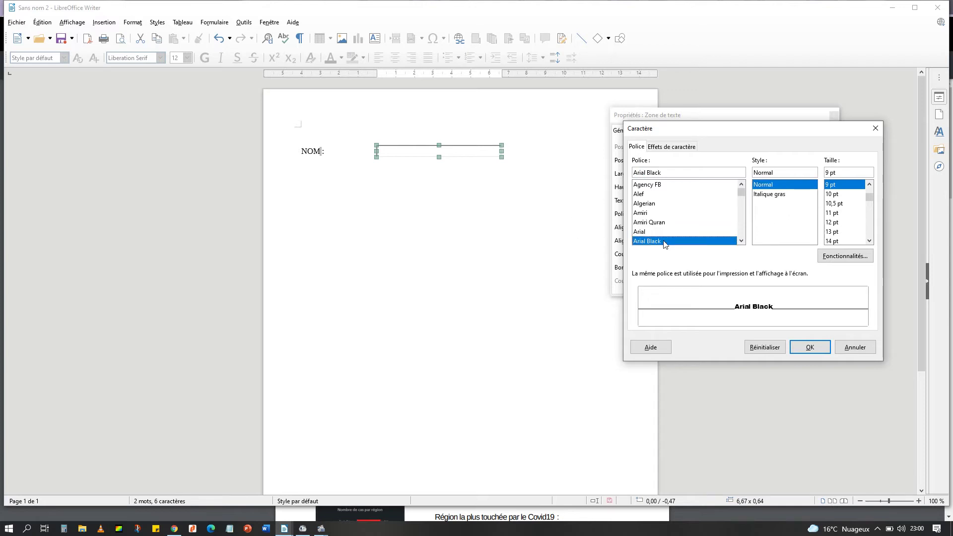
{"action": "left_click", "coordinate": [833, 223]}
{"action": "left_click", "coordinate": [805, 347]}
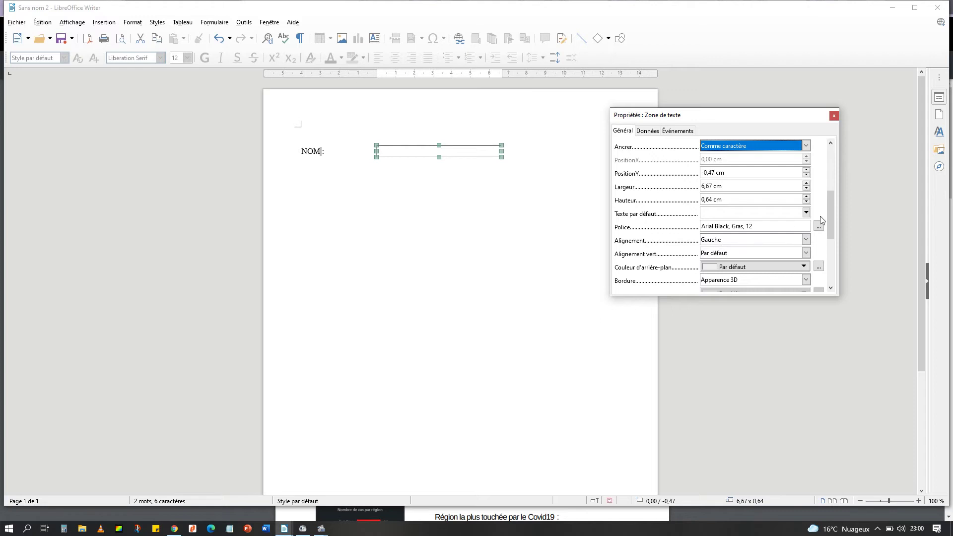
- Remove the text box's border by setting it to "Sans cadre"
{"action": "left_click_drag", "start_coordinate": [832, 206], "coordinate": [833, 236]}
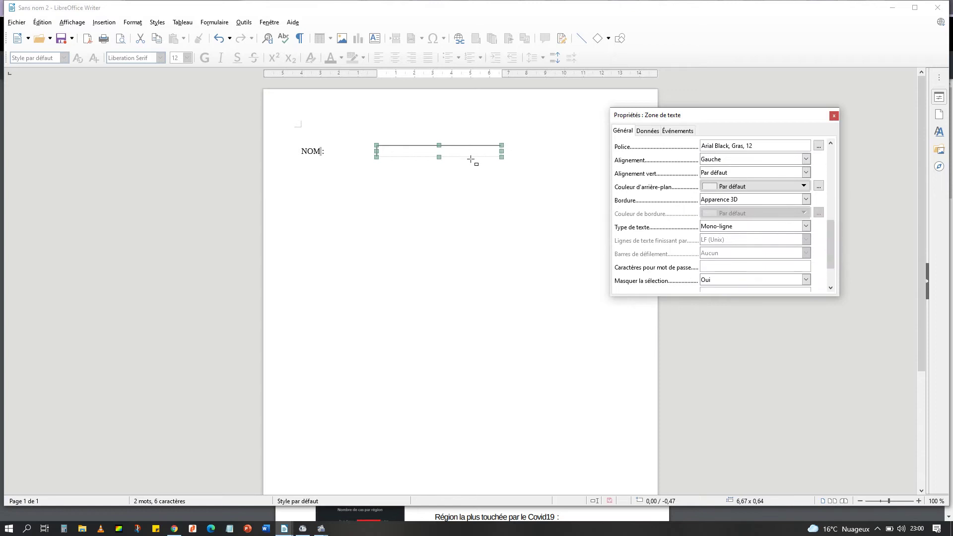
{"action": "left_click", "coordinate": [769, 202]}
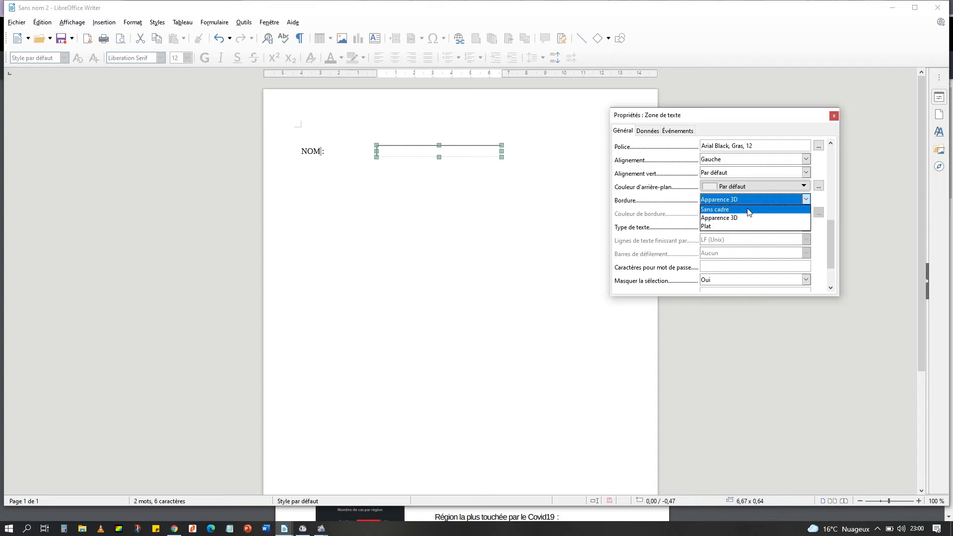
{"action": "left_click", "coordinate": [747, 208]}
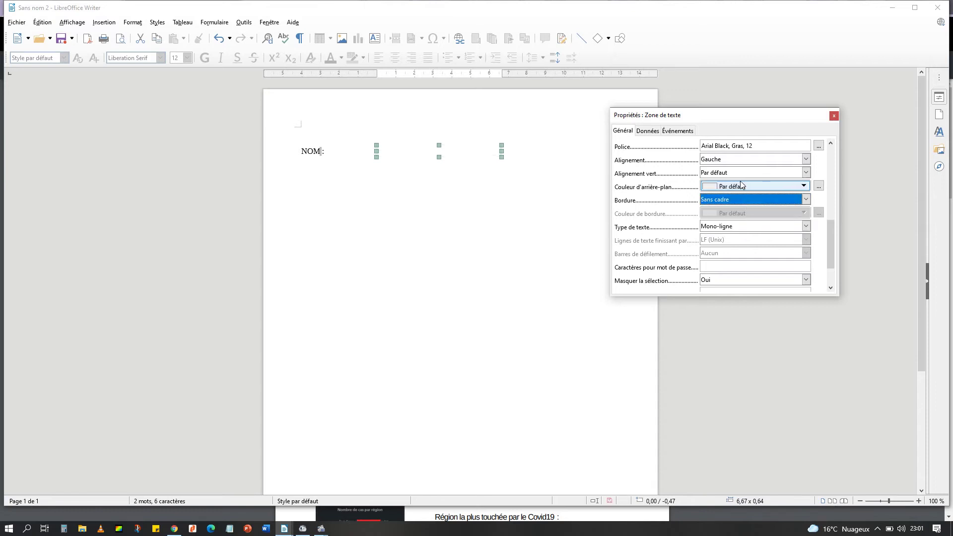
- Set the text box's background colour to Gris clair 2 and choose Mono-ligne as its text type
{"action": "left_click", "coordinate": [744, 188]}
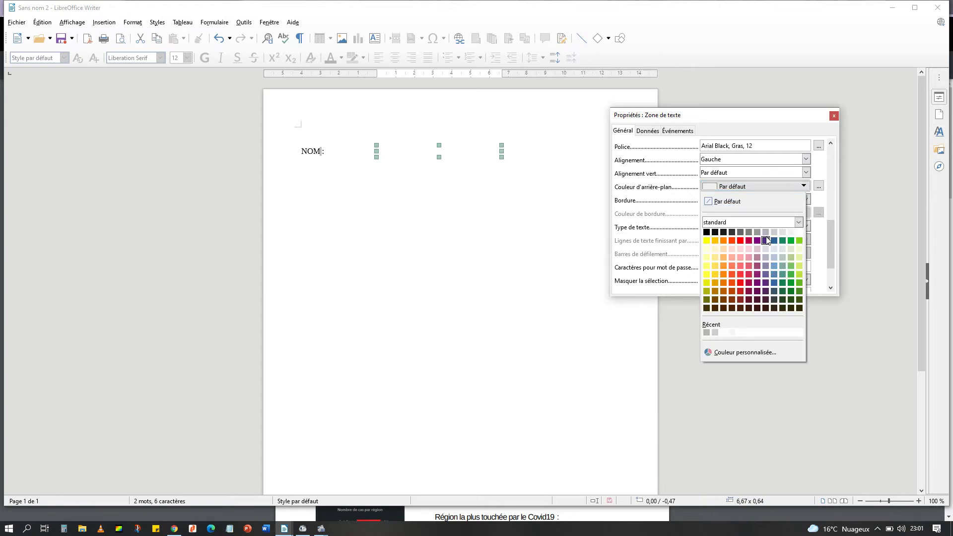
{"action": "left_click", "coordinate": [766, 232]}
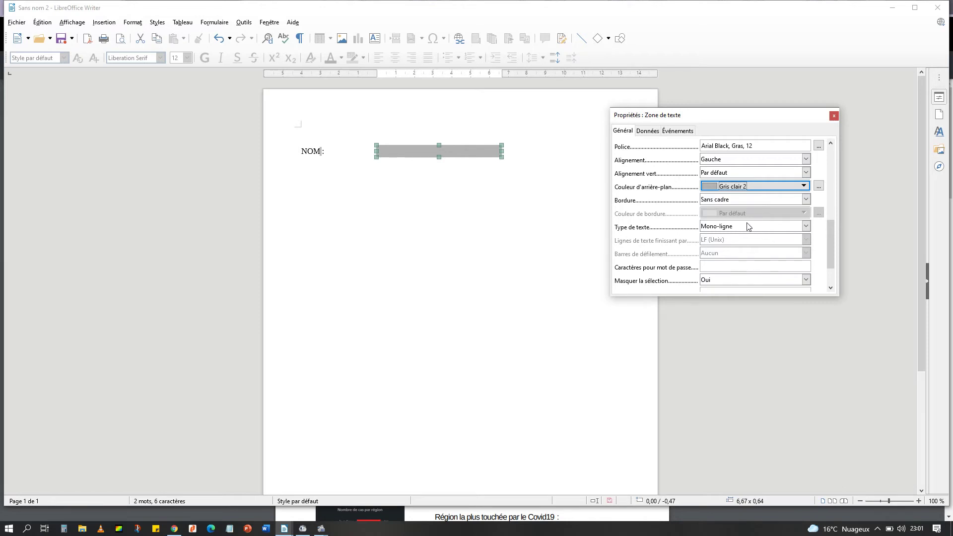
{"action": "left_click", "coordinate": [739, 228]}
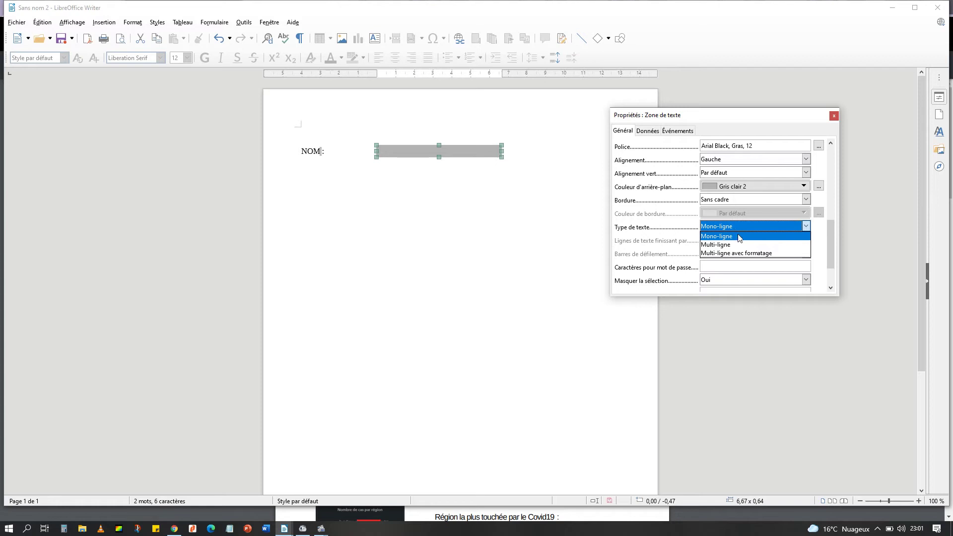
{"action": "left_click", "coordinate": [748, 238]}
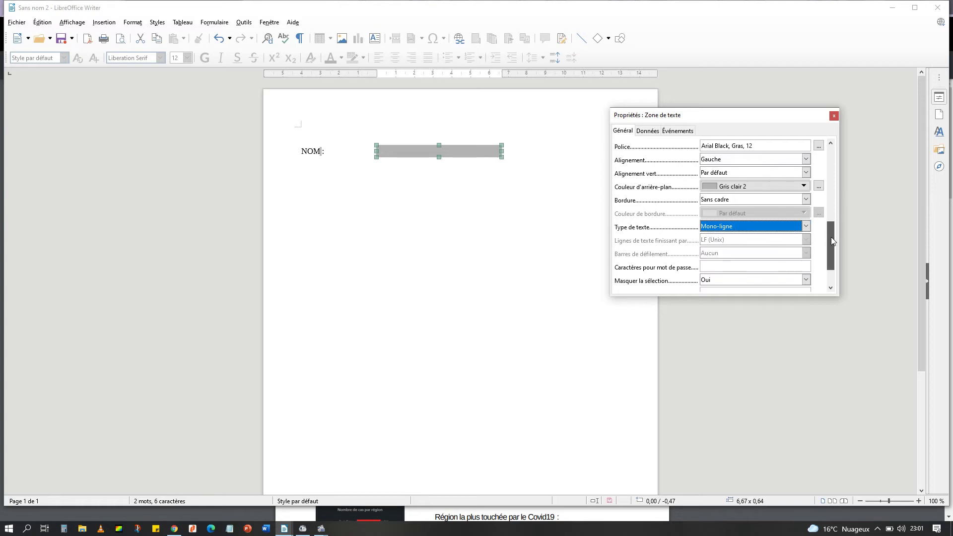
- Check the text box's remaining properties, close them and copy the NOM text box
{"action": "scroll", "coordinate": [834, 263], "scroll_direction": "down", "scroll_amount": 1}
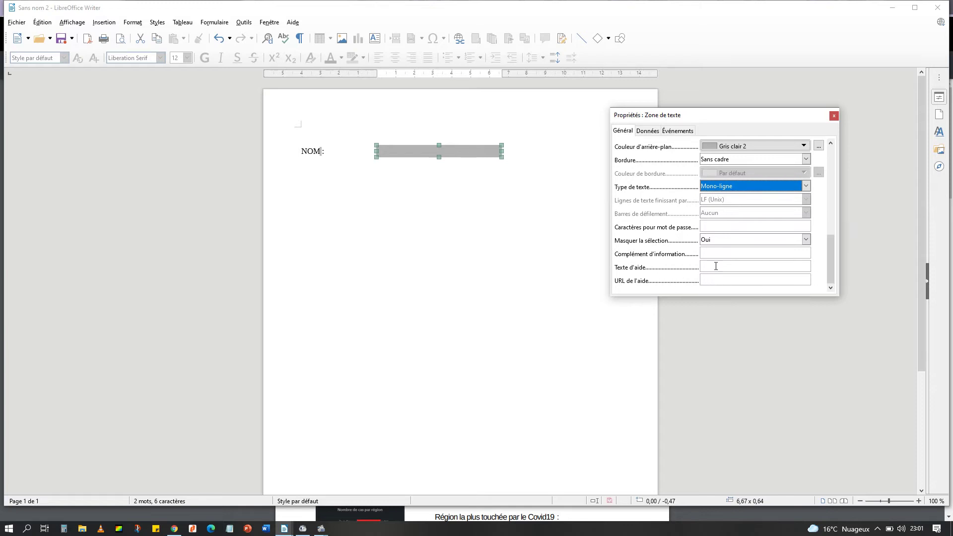
{"action": "left_click_drag", "start_coordinate": [829, 246], "coordinate": [827, 155]}
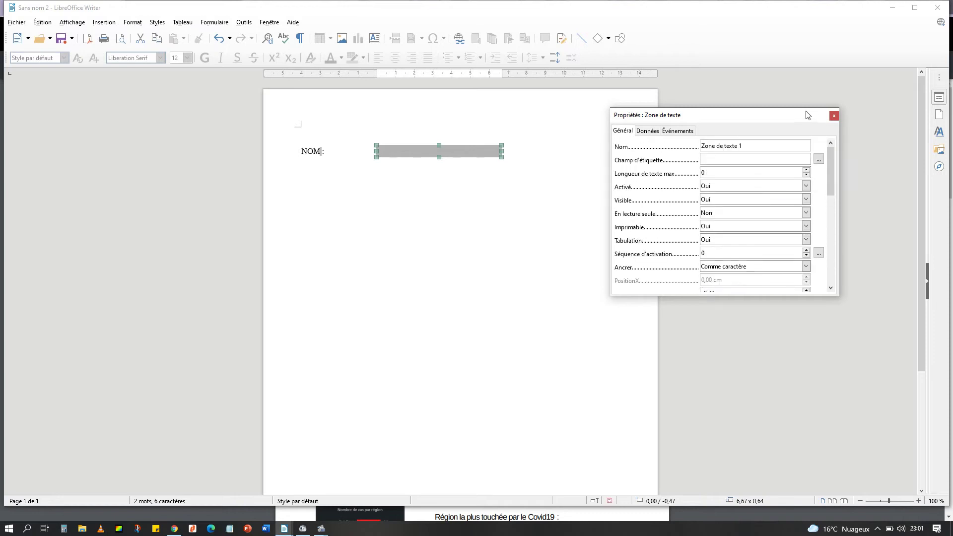
{"action": "left_click", "coordinate": [833, 117]}
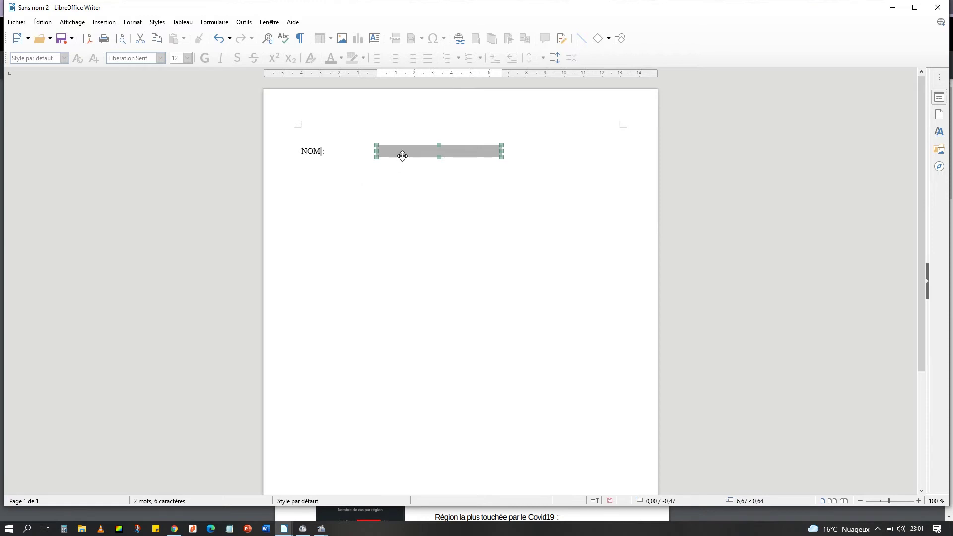
{"action": "right_click", "coordinate": [484, 150]}
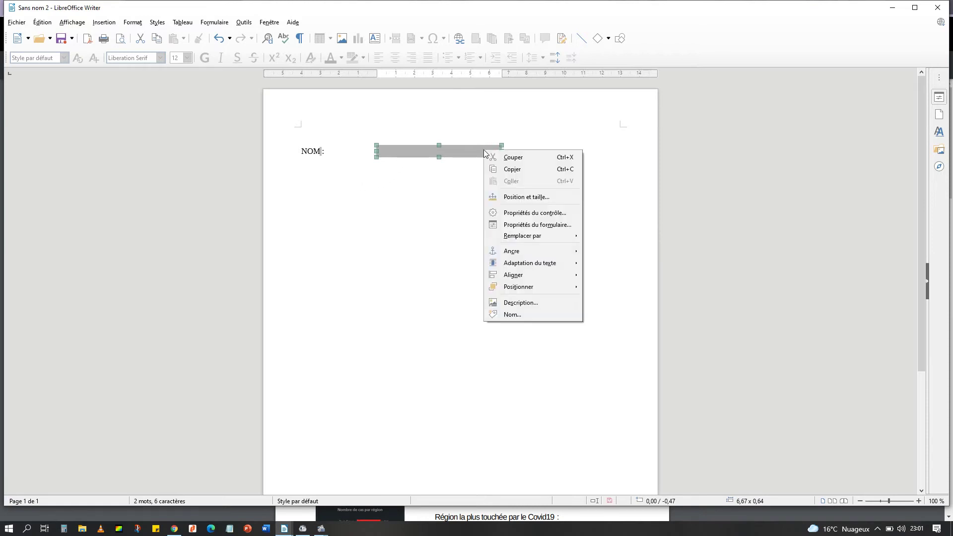
{"action": "left_click", "coordinate": [499, 170]}
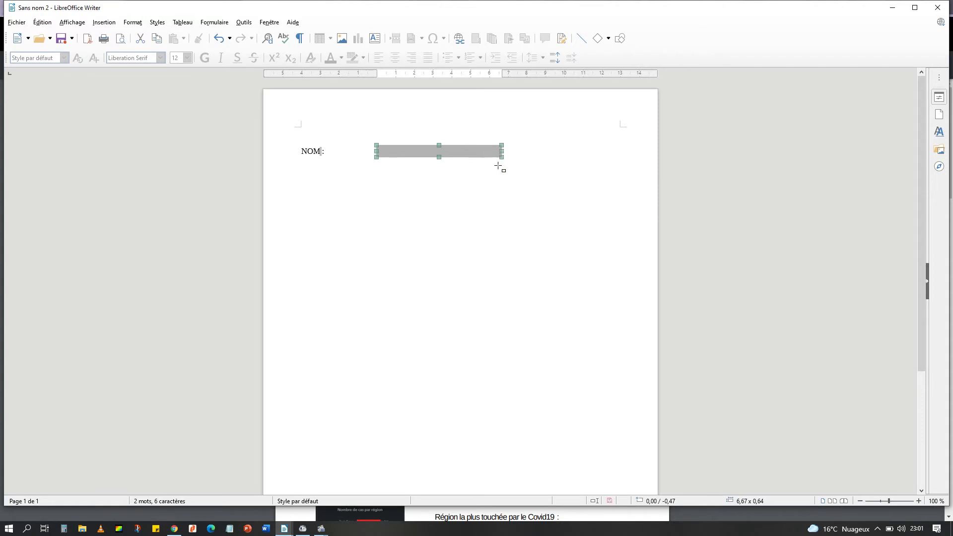
- Add a "PRENOM :" line under NOM, followed by a tab and a pasted copy of the text box
{"action": "left_click", "coordinate": [513, 152]}
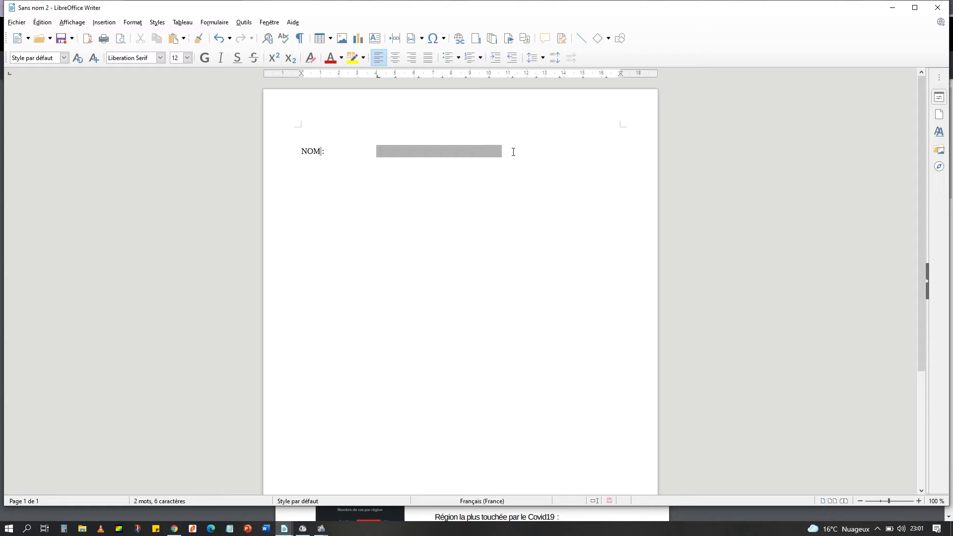
{"action": "key", "text": "Return"}
{"action": "type", "text": "PRENOM"}
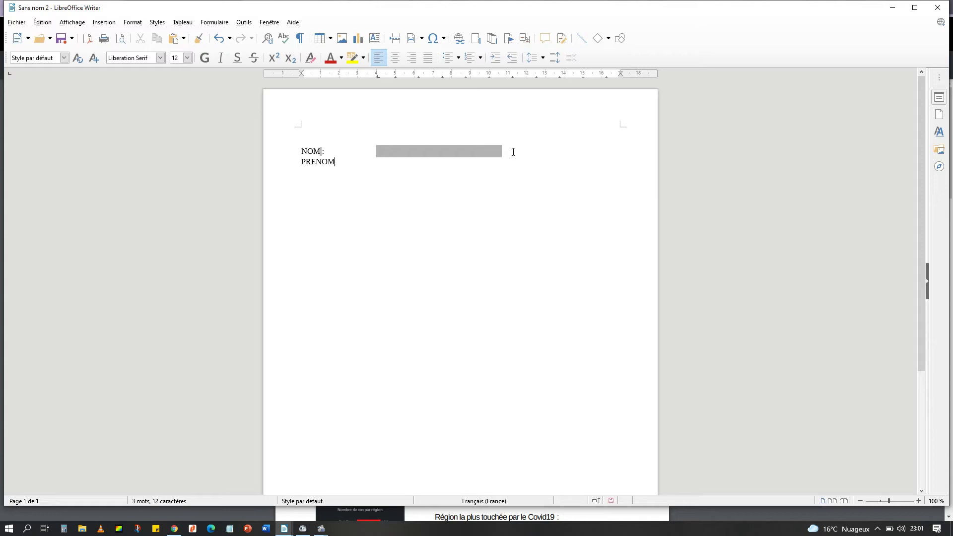
{"action": "type", "text": " :abc"}
{"action": "key", "text": "Tab"}
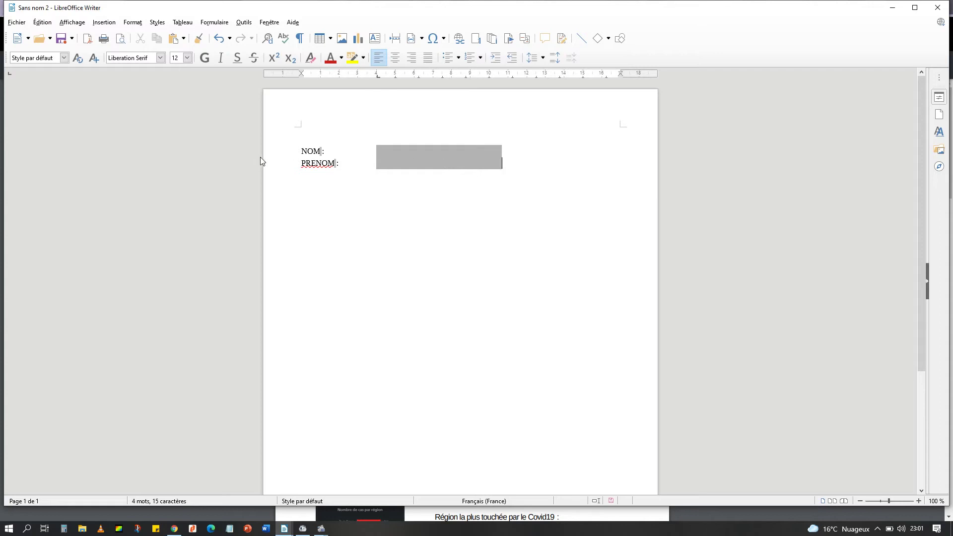
- Set the line spacing of the whole document to 1,5
{"action": "key", "text": "ctrl+a"}
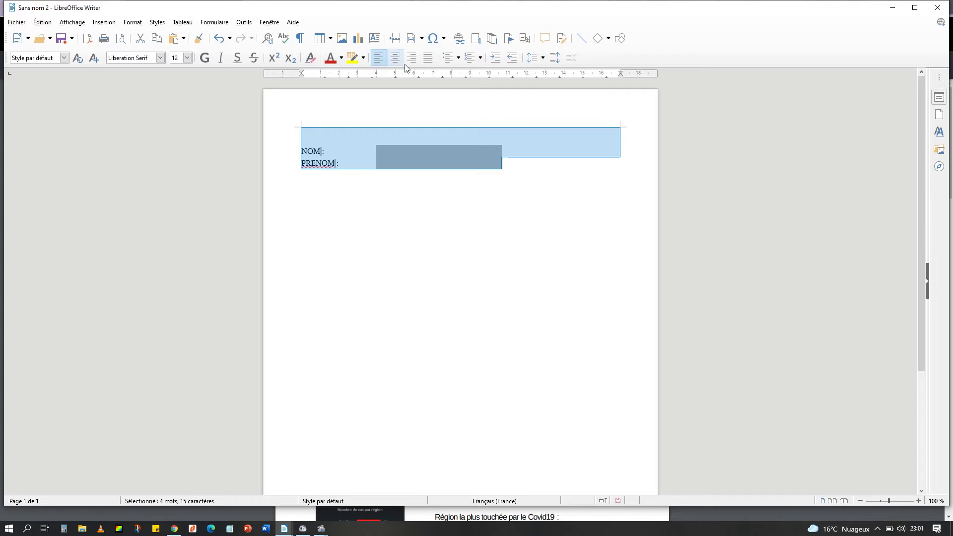
{"action": "left_click", "coordinate": [539, 59]}
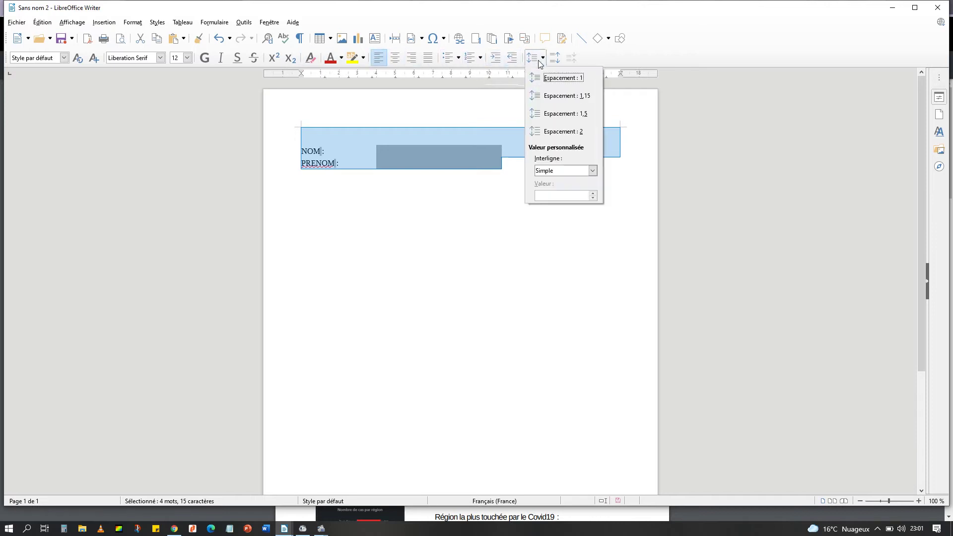
{"action": "left_click", "coordinate": [554, 115]}
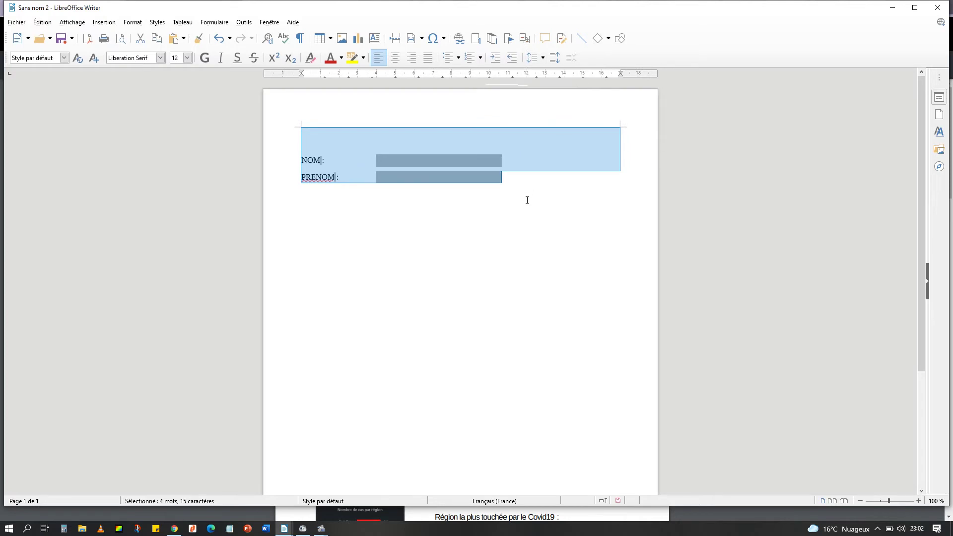
- Add an "ADRESSE :" line below PRENOM, leaving a blank line between, and paste the text box after a tab
{"action": "left_click", "coordinate": [523, 181]}
{"action": "key", "text": "Return"}
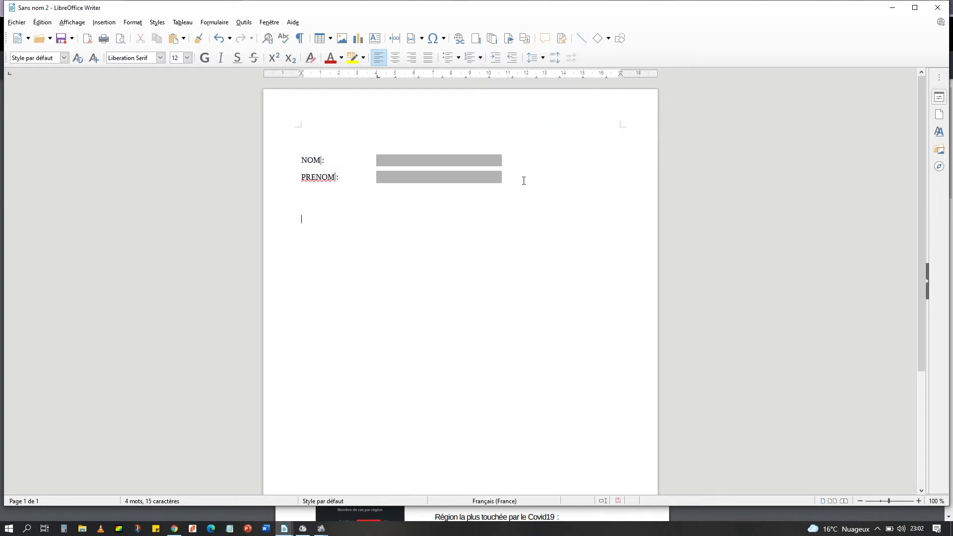
{"action": "type", "text": "ADRESSE :"}
{"action": "key", "text": "Tab"}
{"action": "key", "text": "ctrl+v"}
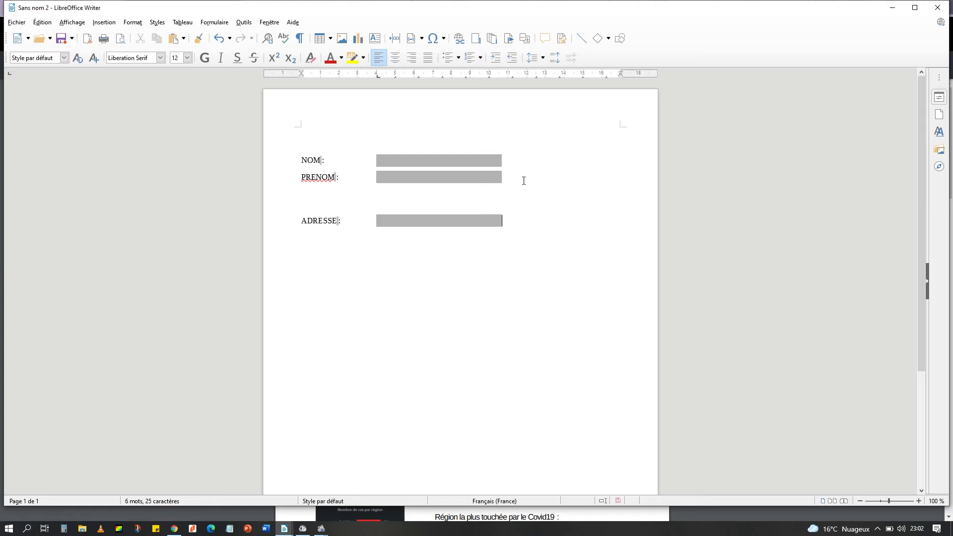
- Set the ADRESSE text box's text type to Multi-ligne avec formatage and its line endings to CR+LF (Windows)
{"action": "double_click", "coordinate": [469, 224]}
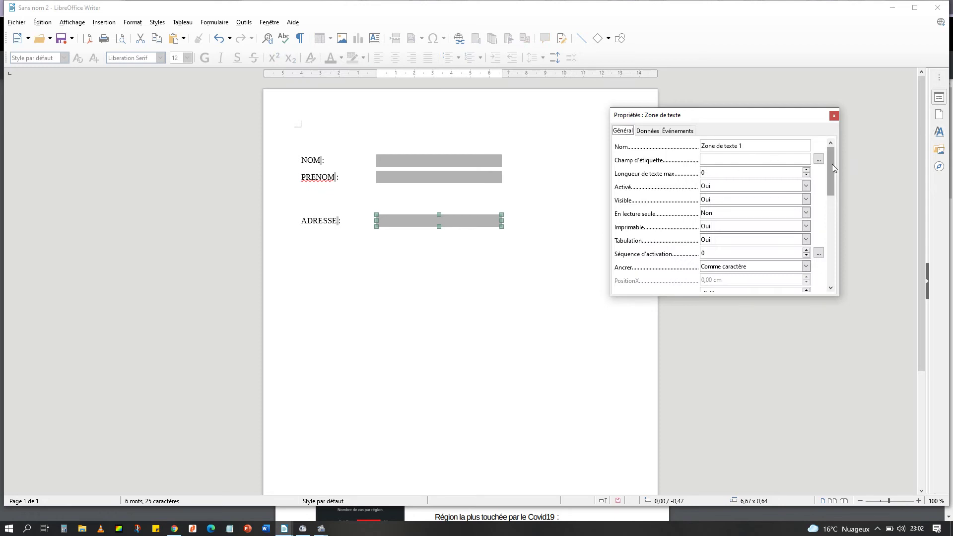
{"action": "left_click_drag", "start_coordinate": [830, 163], "coordinate": [845, 234]}
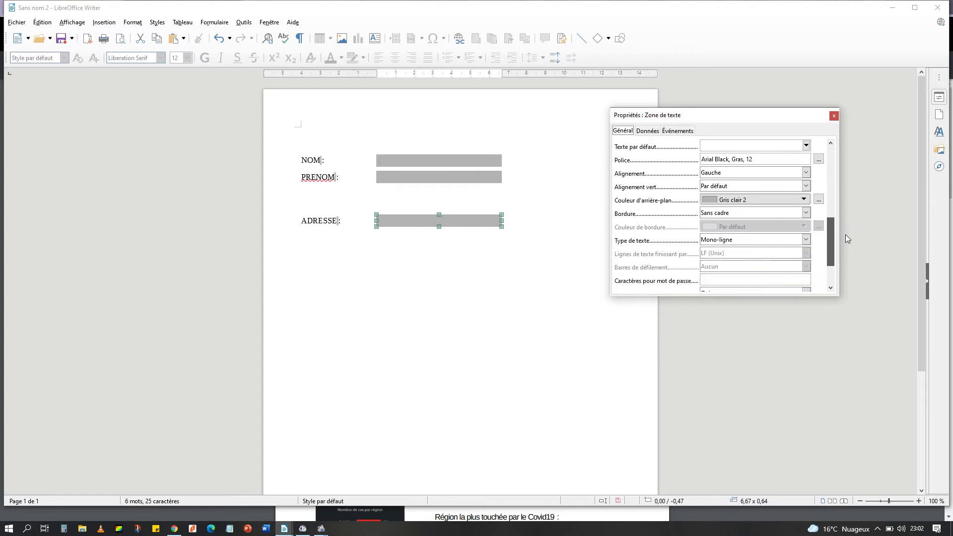
{"action": "left_click", "coordinate": [805, 240]}
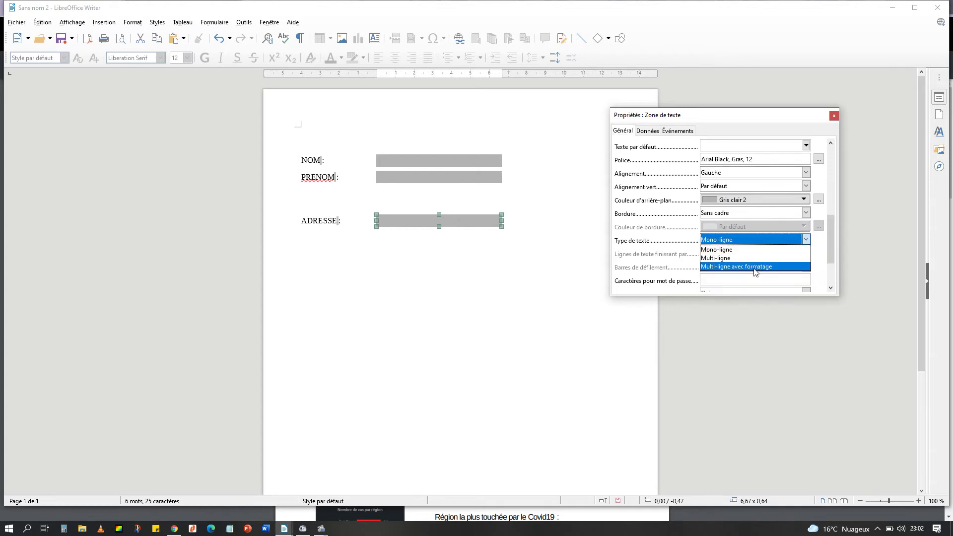
{"action": "left_click", "coordinate": [755, 269]}
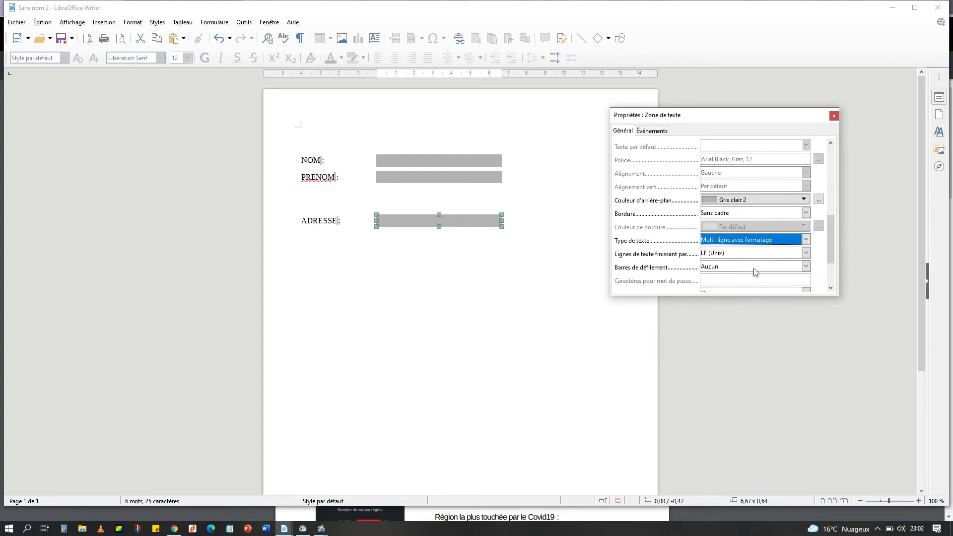
{"action": "left_click", "coordinate": [714, 254]}
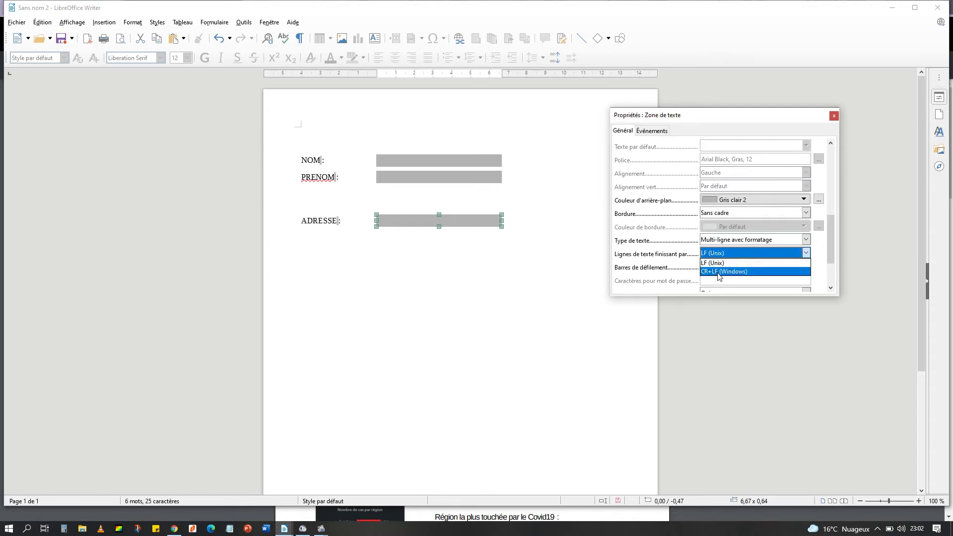
{"action": "left_click", "coordinate": [719, 273]}
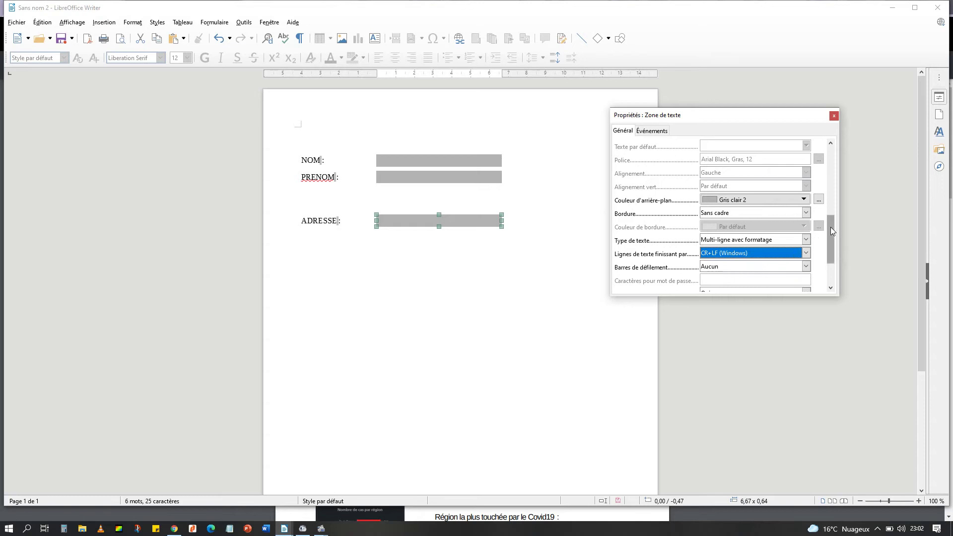
- Keep the ADRESSE box's scroll bars at Aucun, close its properties and enlarge the box to about 12,98 × 1,63 cm
{"action": "left_click_drag", "start_coordinate": [832, 231], "coordinate": [833, 251]}
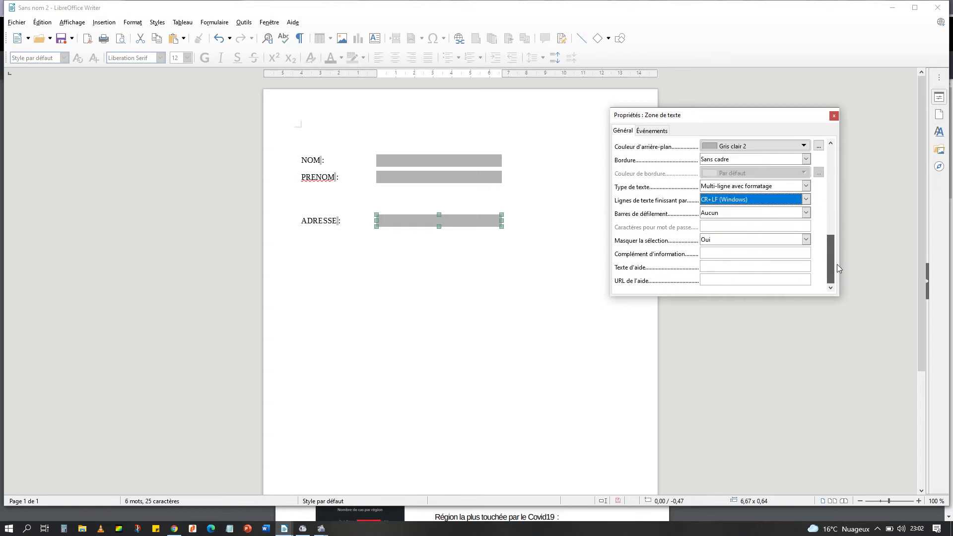
{"action": "left_click", "coordinate": [806, 214]}
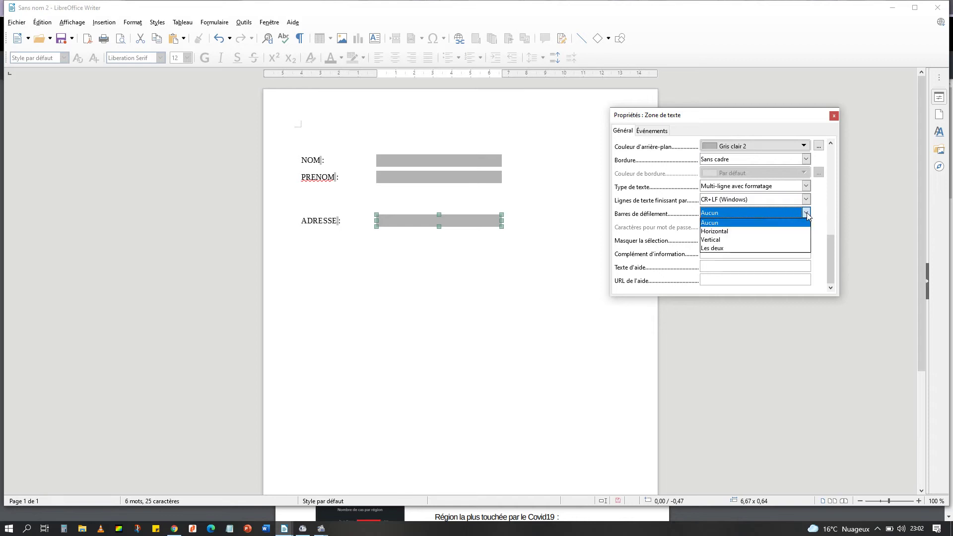
{"action": "left_click", "coordinate": [807, 214]}
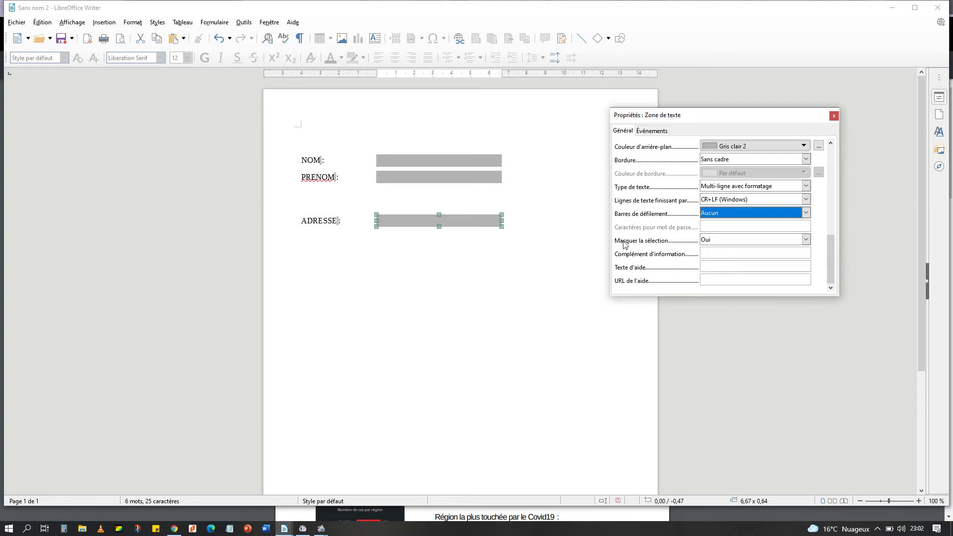
{"action": "left_click", "coordinate": [835, 117]}
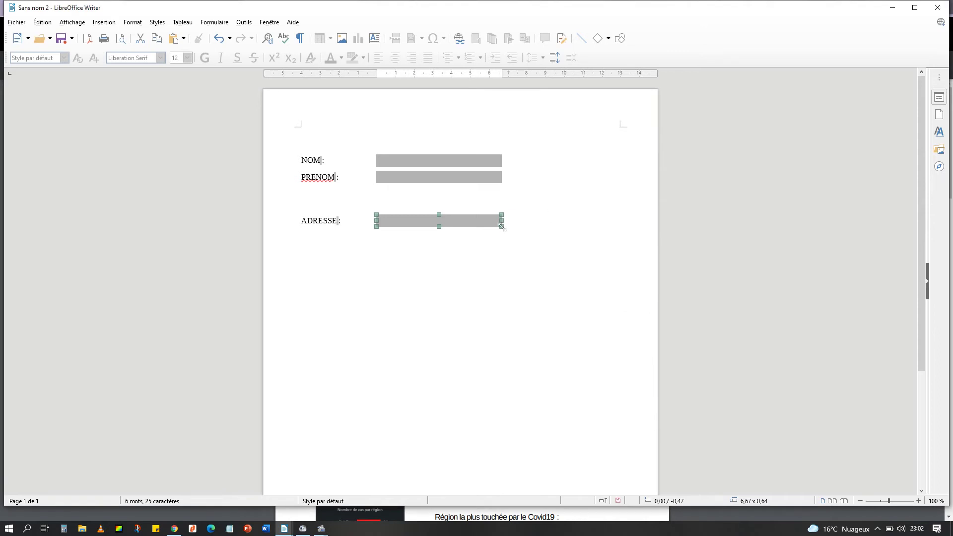
{"action": "left_click_drag", "start_coordinate": [501, 226], "coordinate": [631, 247]}
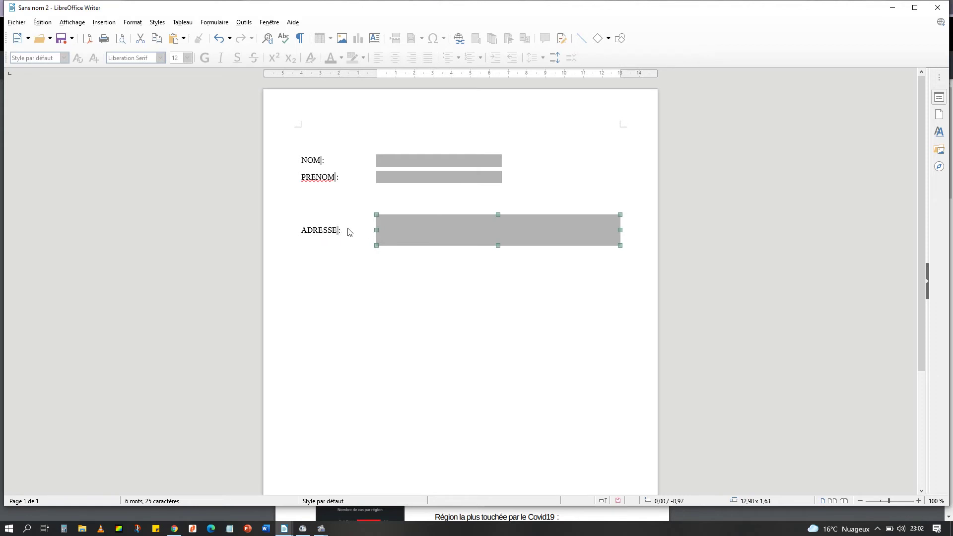
- Add the line "Que souhaitez-vous préparer ?" below the address field, followed by a tab to a stop at 8 cm
{"action": "left_click", "coordinate": [638, 230]}
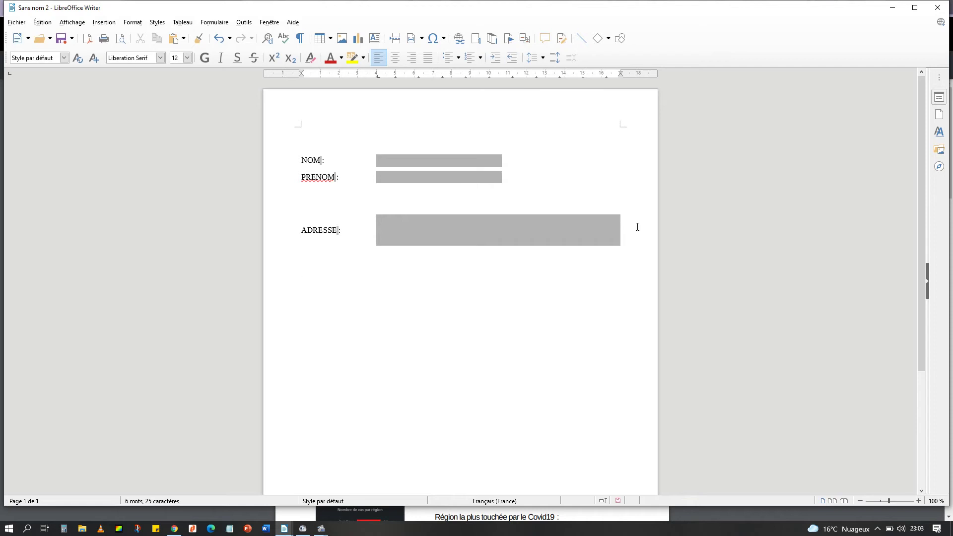
{"action": "type", "text": "Que souhaitez-vous préparer ?"}
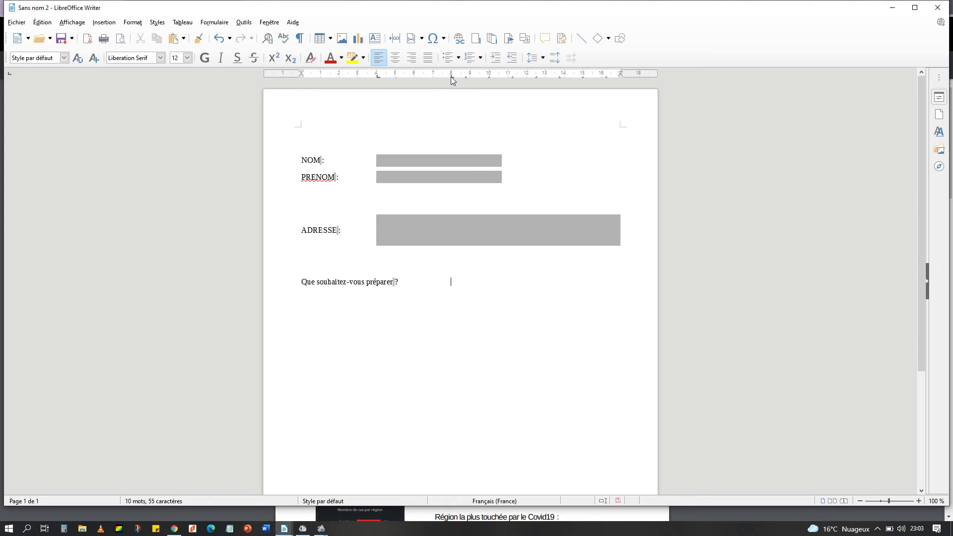
- Insert a Zone de liste about 8,18 × 0,66 cm beside the question, without linking it to a data source
{"action": "left_click", "coordinate": [177, 23]}
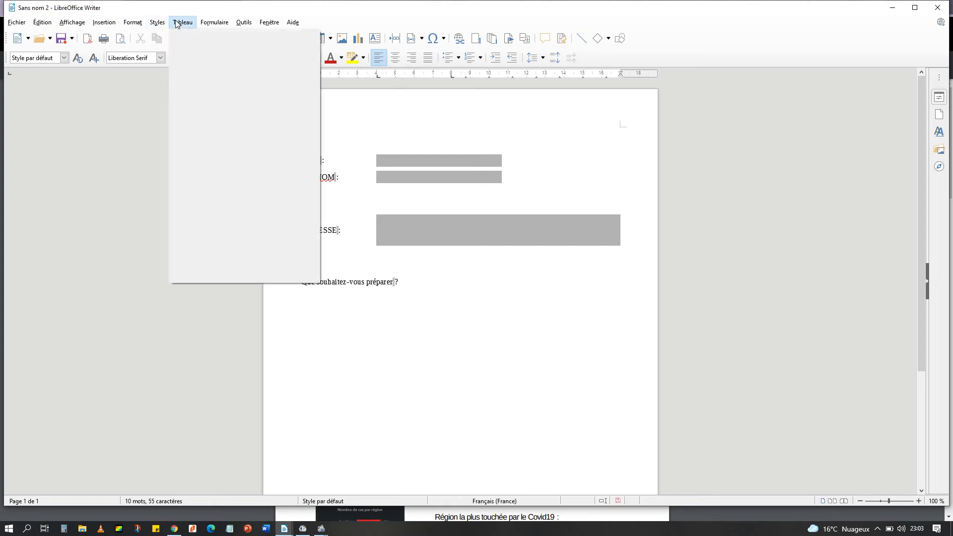
{"action": "mouse_move", "coordinate": [214, 24]}
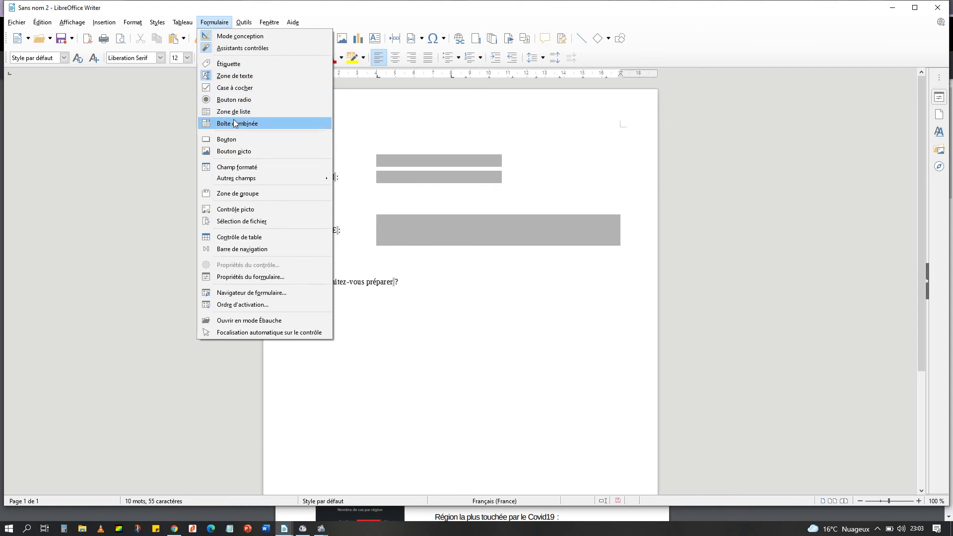
{"action": "left_click", "coordinate": [234, 111]}
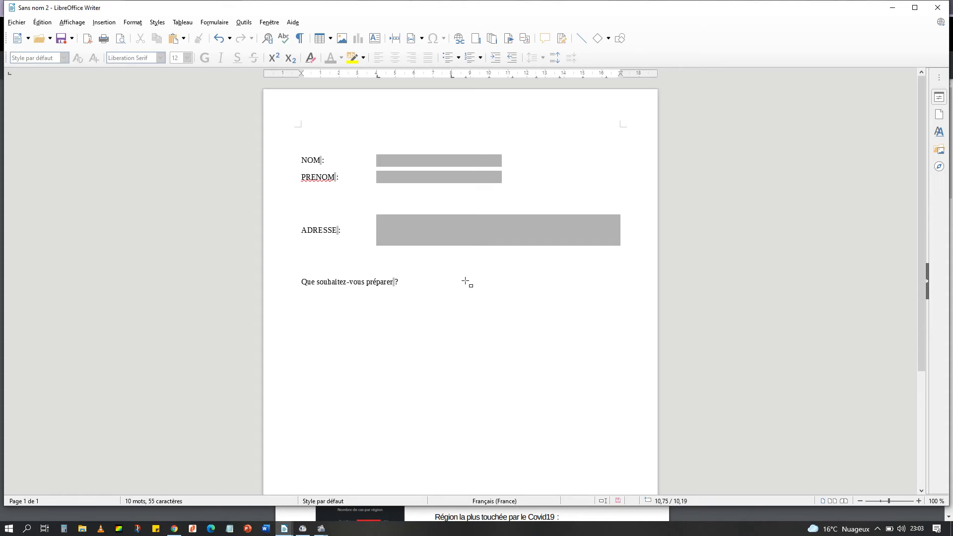
{"action": "left_click_drag", "start_coordinate": [466, 281], "coordinate": [619, 293]}
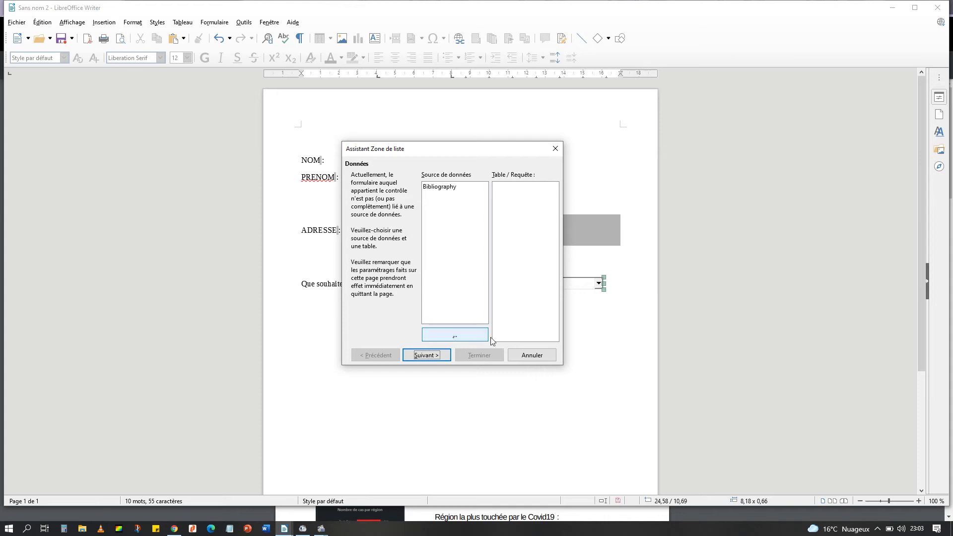
{"action": "left_click", "coordinate": [524, 357]}
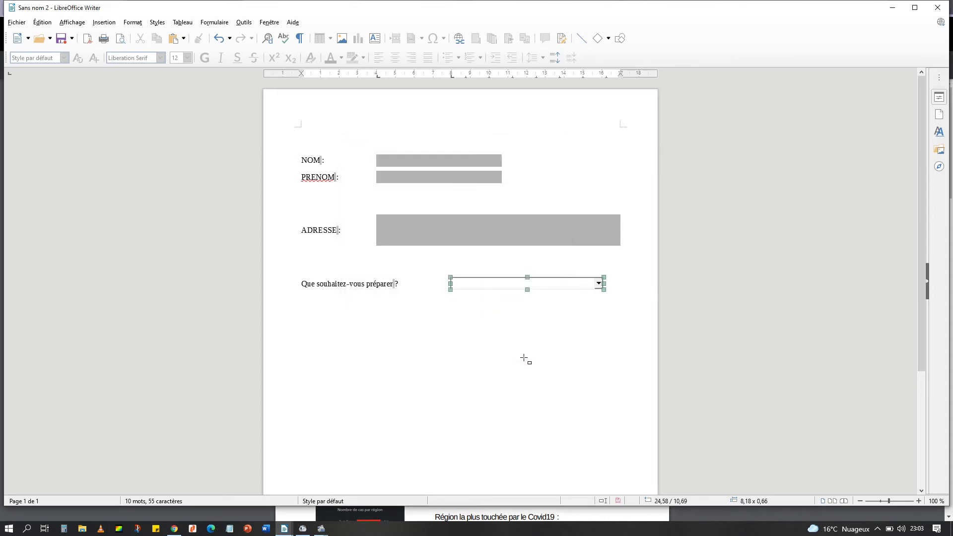
- Set the list box beside the question to the border option Sans cadre and the background colour Gris clair 2
{"action": "double_click", "coordinate": [499, 284]}
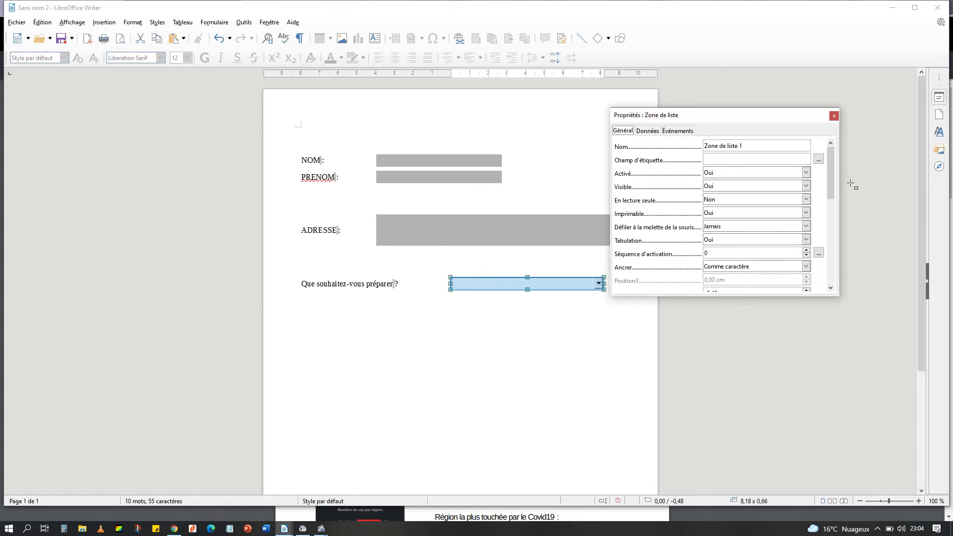
{"action": "left_click_drag", "start_coordinate": [832, 174], "coordinate": [841, 230]}
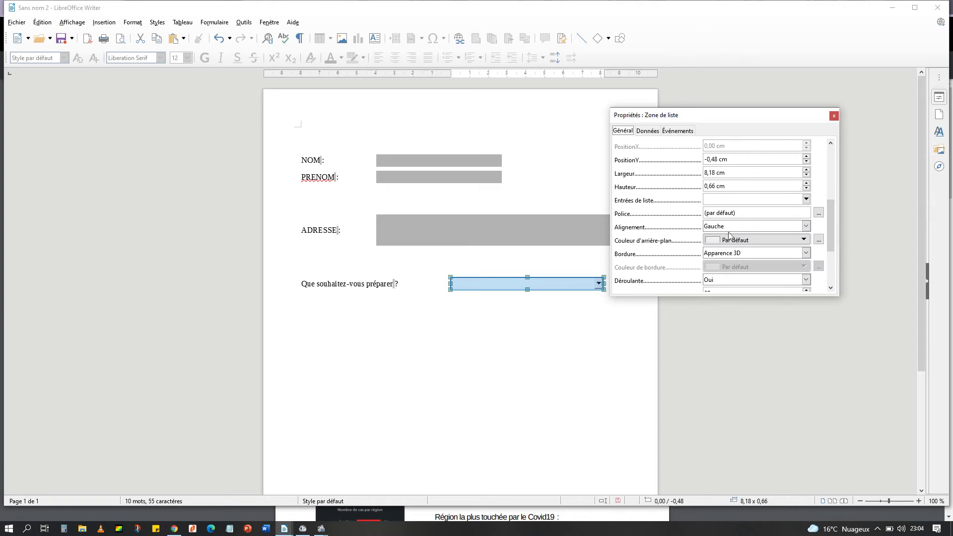
{"action": "left_click", "coordinate": [726, 255]}
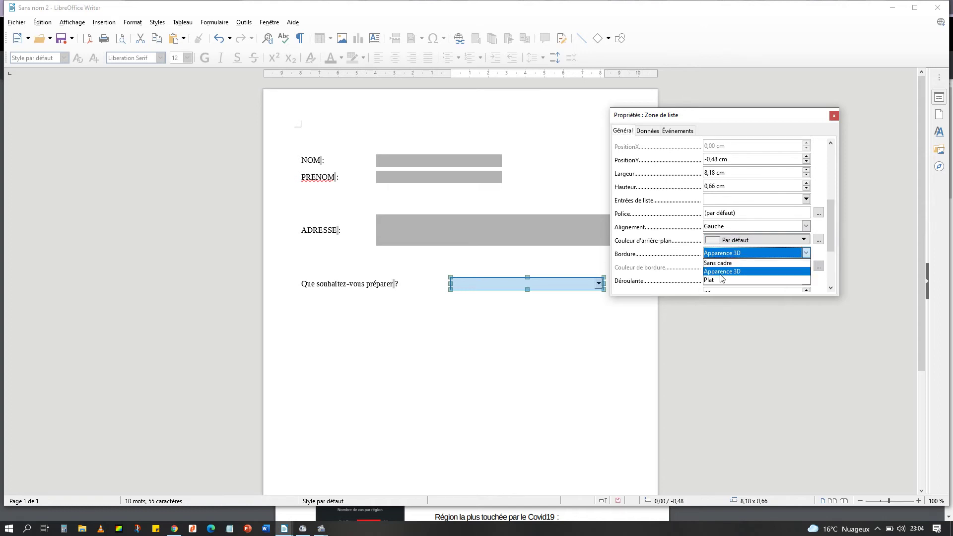
{"action": "left_click", "coordinate": [722, 263]}
{"action": "left_click", "coordinate": [730, 243]}
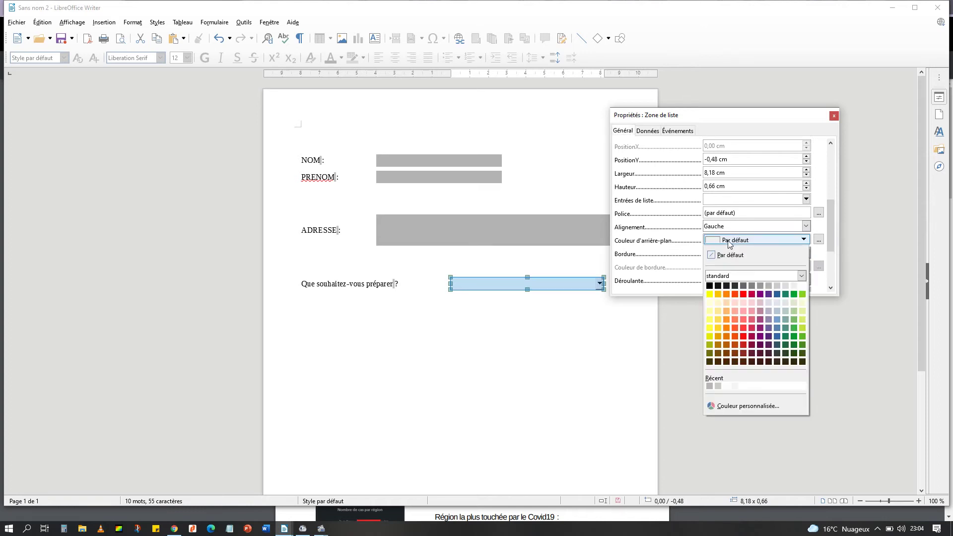
{"action": "left_click", "coordinate": [768, 287]}
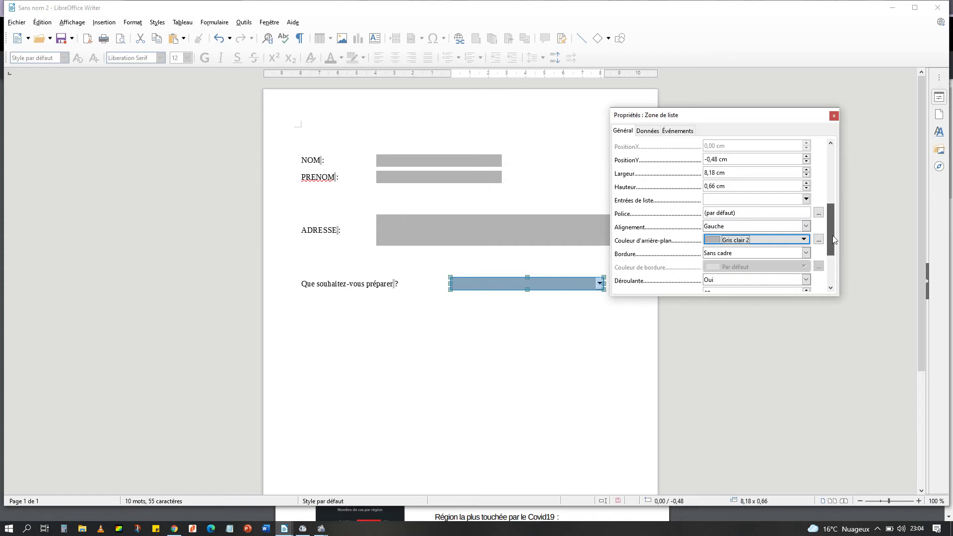
- Enter Entrée, Plat and Dessert as the list box's entries, one per line, and close its properties
{"action": "left_click_drag", "start_coordinate": [830, 229], "coordinate": [838, 257]}
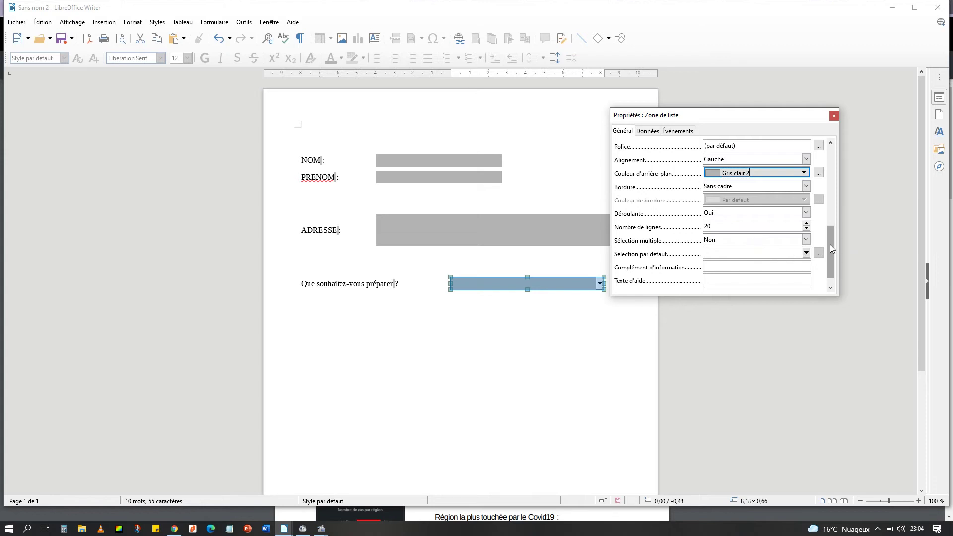
{"action": "left_click_drag", "start_coordinate": [830, 244], "coordinate": [823, 171]}
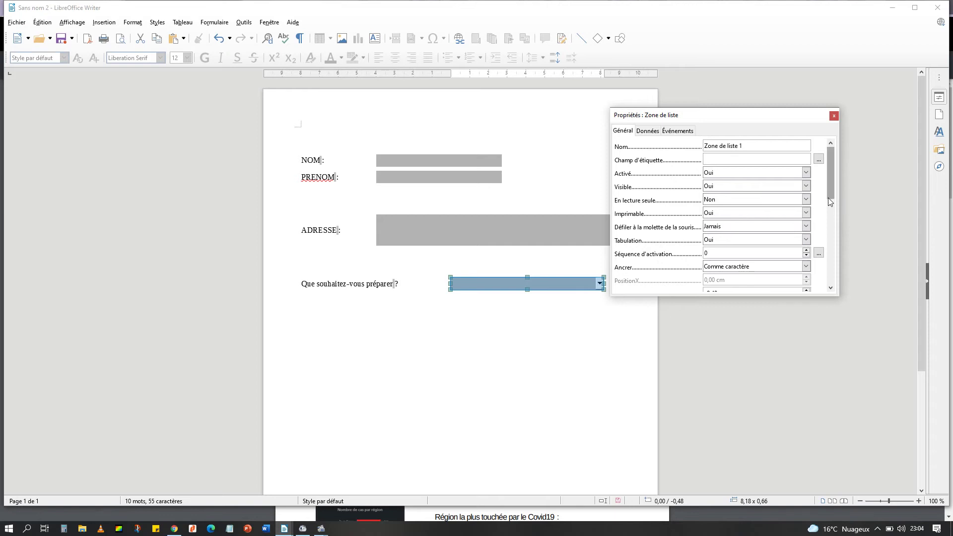
{"action": "left_click_drag", "start_coordinate": [829, 197], "coordinate": [835, 233]}
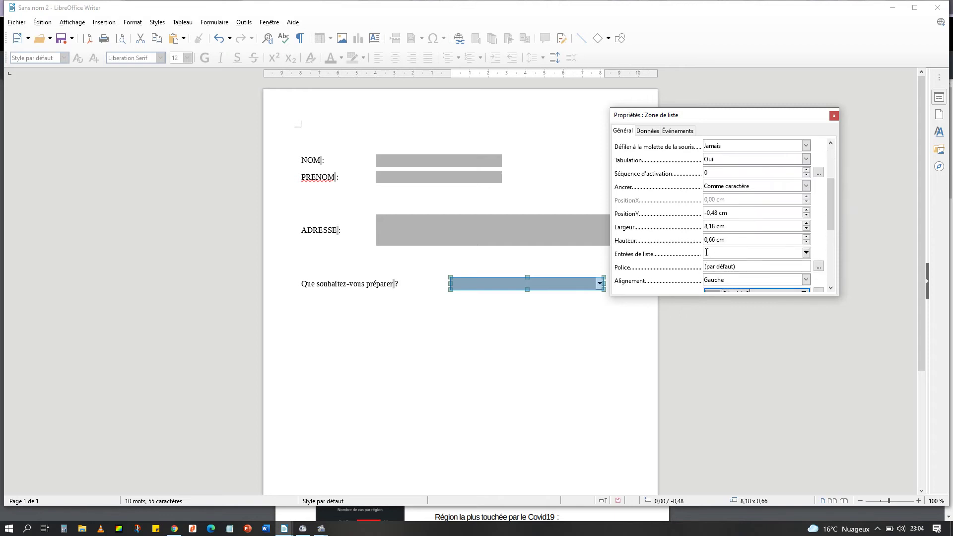
{"action": "left_click", "coordinate": [709, 252]}
{"action": "type", "text": "Entrée"}
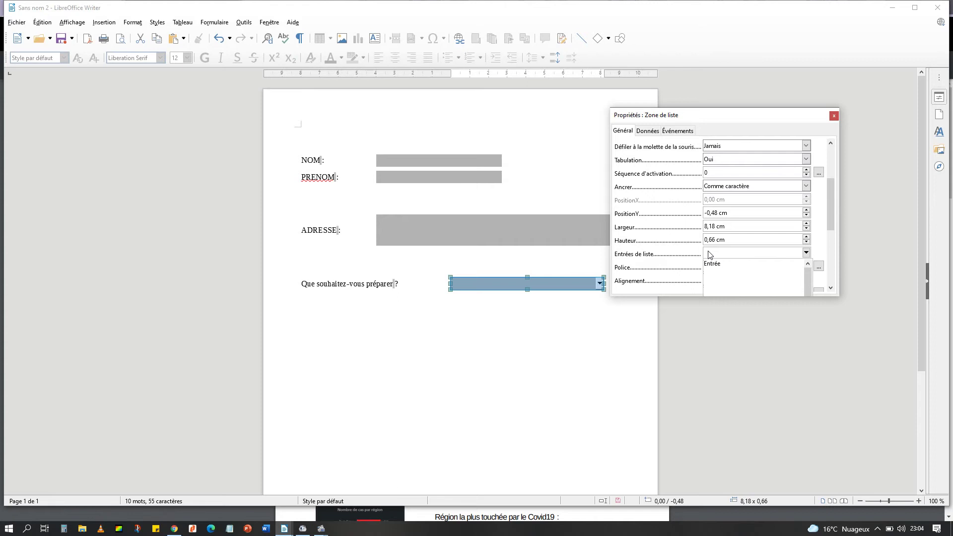
{"action": "type", "text": "Plat "}
{"action": "type", "text": "Dessert"}
{"action": "left_click", "coordinate": [836, 117]}
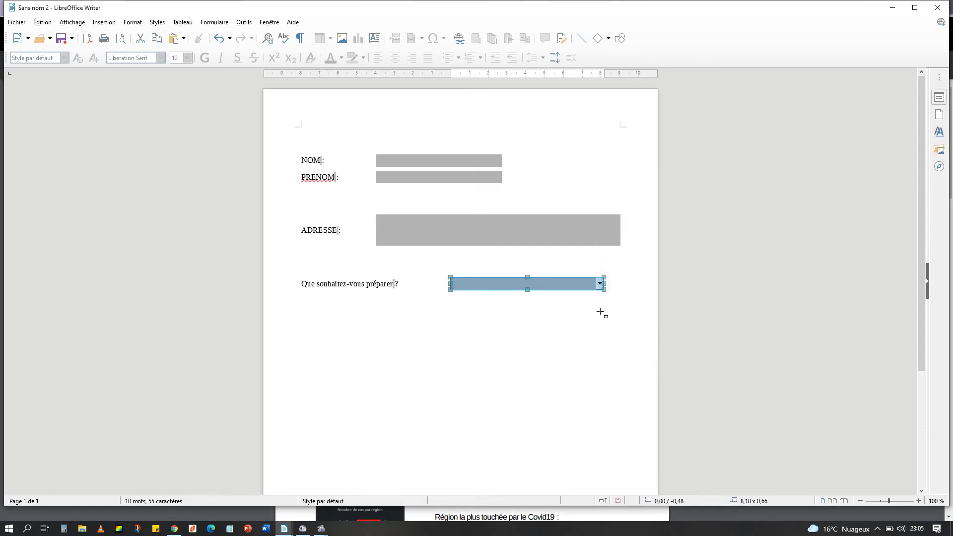
- Add the line "Choisissez les légumes utiles :" below the drop-down question, followed by a tab to the 8 cm stop
{"action": "left_click", "coordinate": [613, 286]}
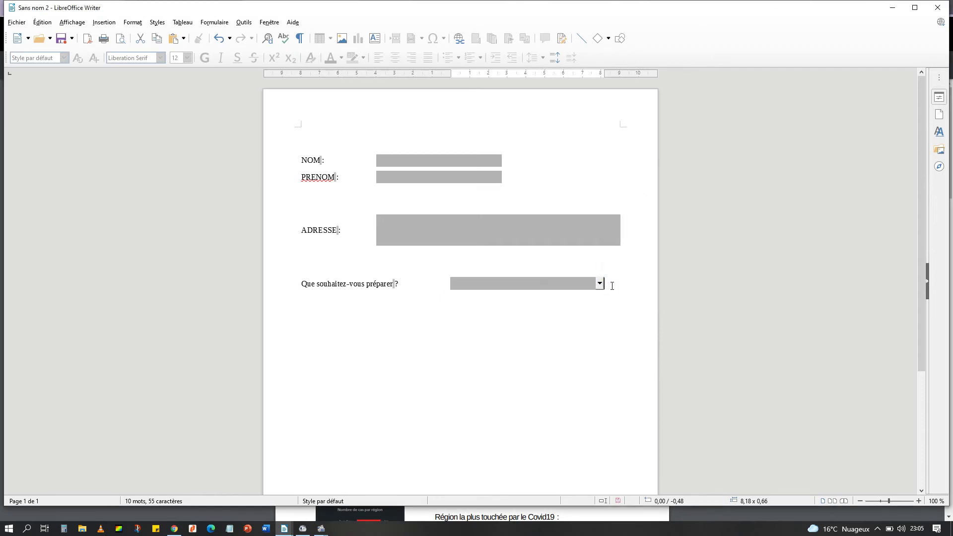
{"action": "key", "text": "Return"}
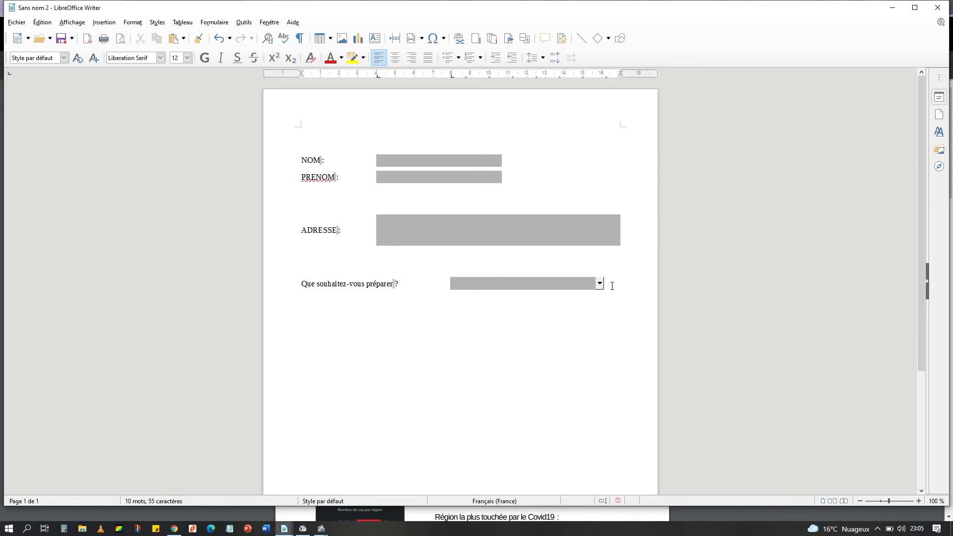
{"action": "type", "text": "Choisisez"}
{"action": "key", "text": "BackSpace"}
{"action": "key", "text": "BackSpace"}
{"action": "type", "text": "sez les"}
{"action": "type", "text": " légumes"}
{"action": "type", "text": " ut"}
{"action": "type", "text": "iles :"}
- Insert a Case à cocher about 6,62 × 0,77 cm beside the vegetable line and label it Carotte
{"action": "left_click", "coordinate": [214, 21]}
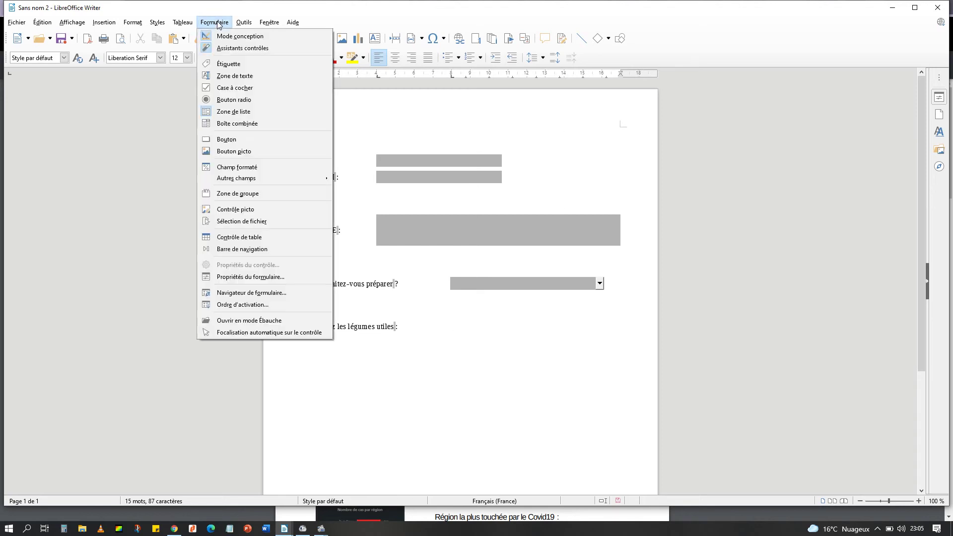
{"action": "left_click", "coordinate": [230, 89]}
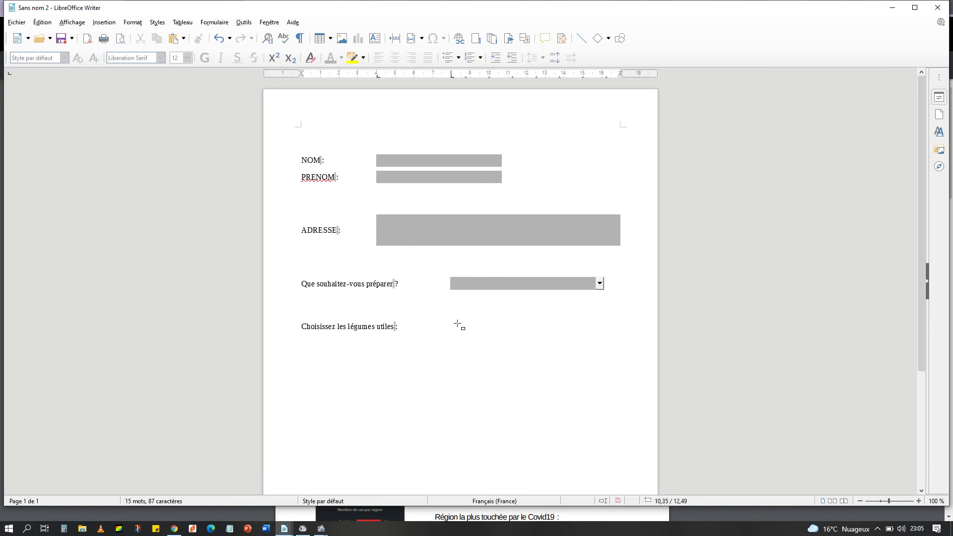
{"action": "left_click_drag", "start_coordinate": [450, 322], "coordinate": [574, 336]}
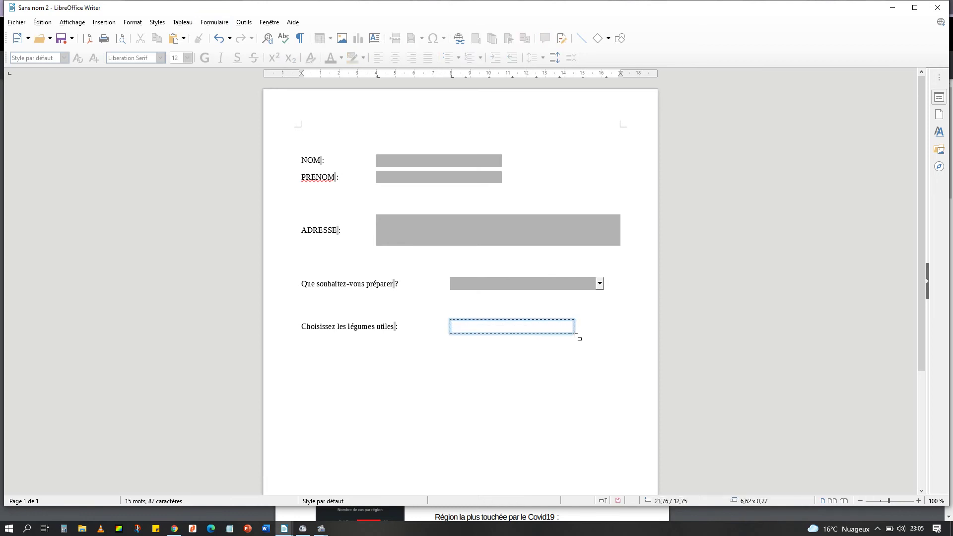
{"action": "double_click", "coordinate": [479, 328]}
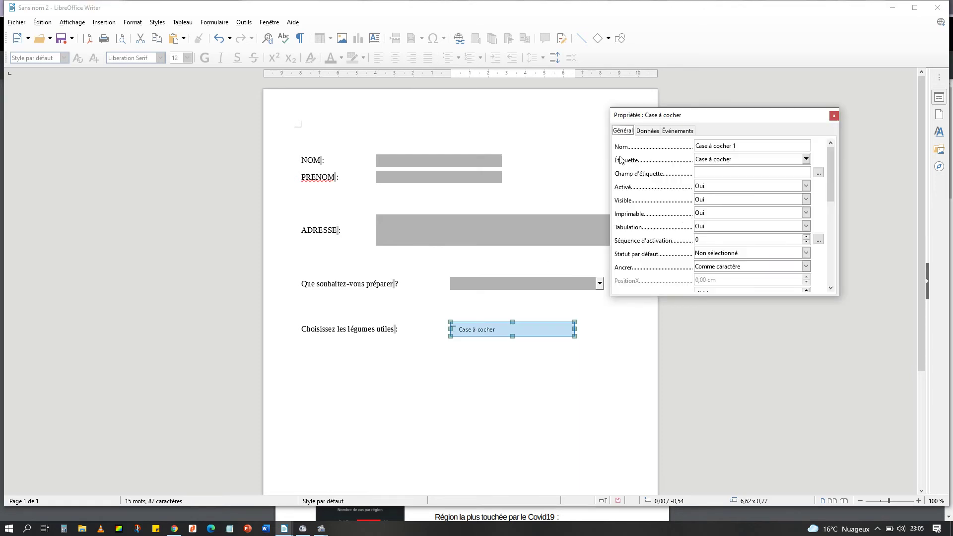
{"action": "left_click_drag", "start_coordinate": [736, 160], "coordinate": [684, 160]}
{"action": "type", "text": "Carotte"}
- Change the Carotte check box's style to Plat and close its properties
{"action": "left_click_drag", "start_coordinate": [833, 174], "coordinate": [847, 260]}
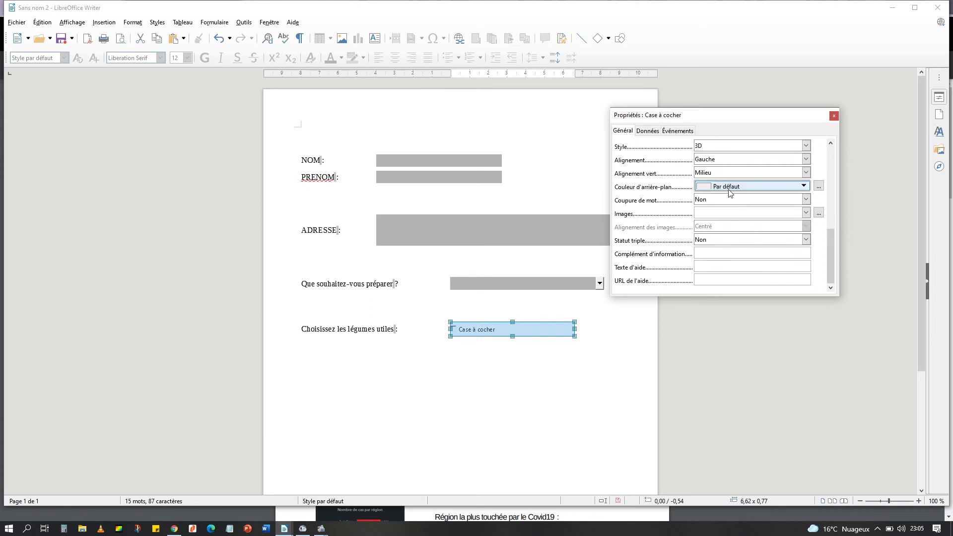
{"action": "left_click", "coordinate": [709, 146]}
{"action": "left_click", "coordinate": [709, 146]}
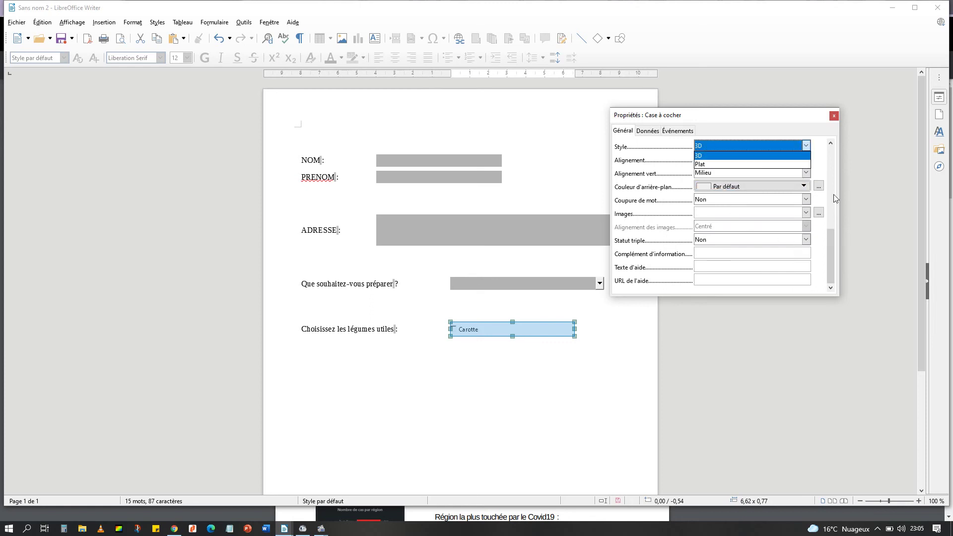
{"action": "left_click", "coordinate": [831, 147]}
{"action": "left_click", "coordinate": [831, 145]}
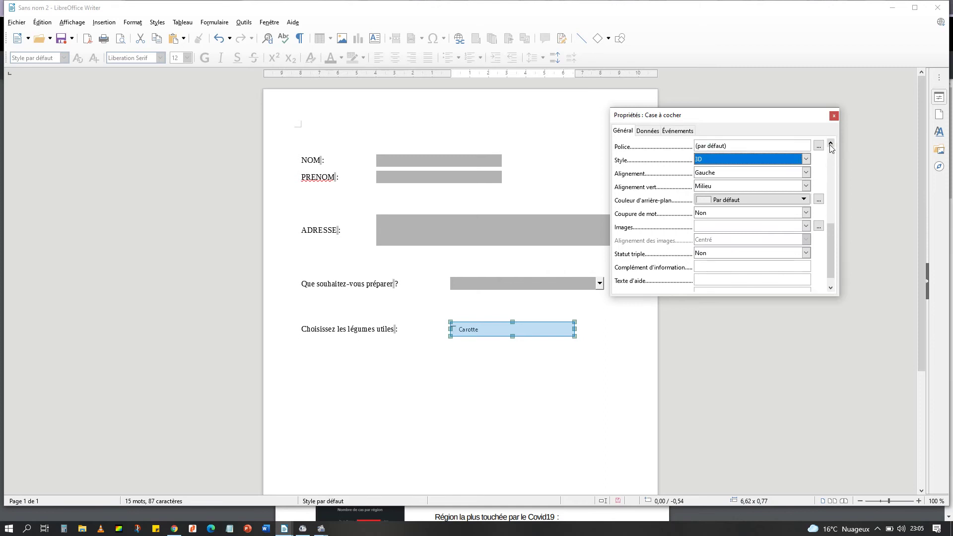
{"action": "left_click", "coordinate": [831, 144]}
{"action": "left_click", "coordinate": [806, 173]}
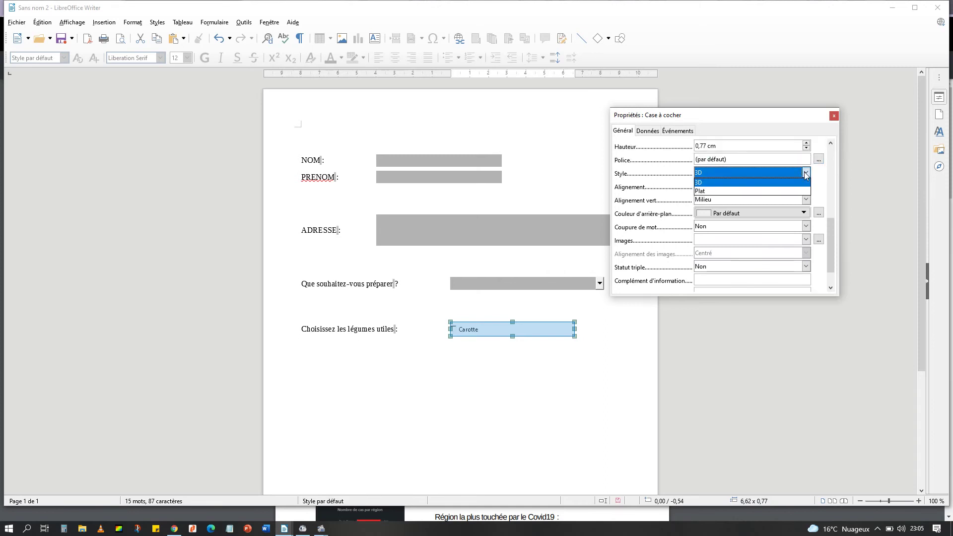
{"action": "left_click", "coordinate": [766, 191]}
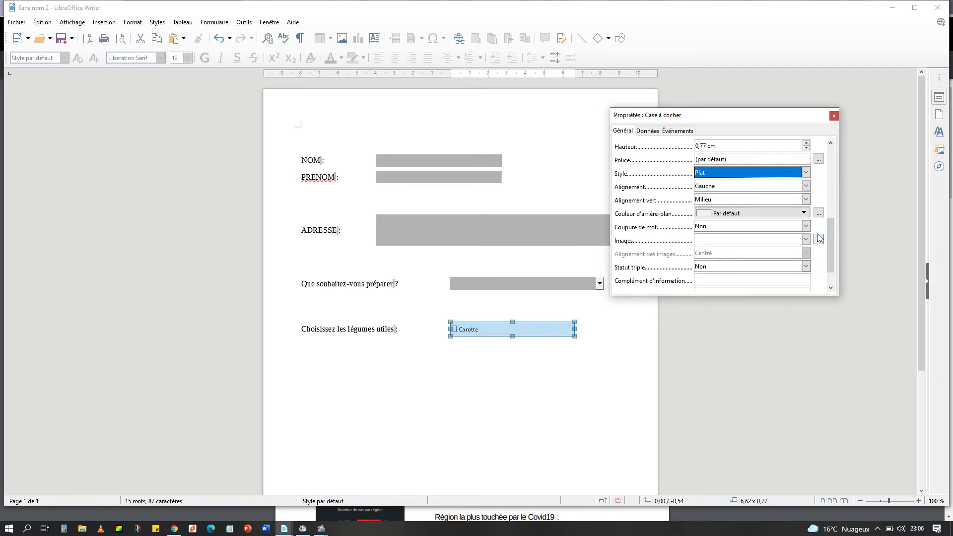
{"action": "left_click", "coordinate": [834, 115]}
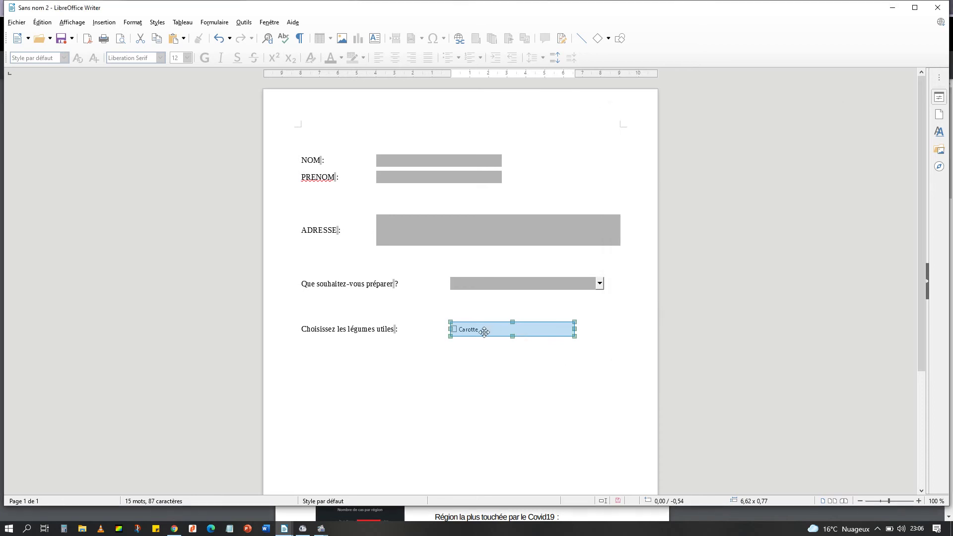
- Place three copies of the Carotte check box on the lines below it, aligned with the original
{"action": "left_click", "coordinate": [607, 334]}
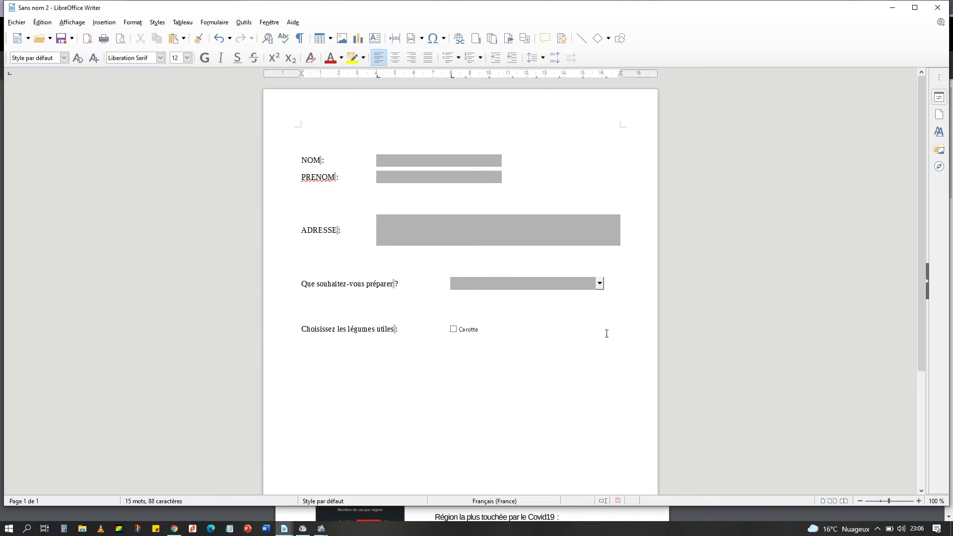
{"action": "key", "text": "ctrl+v"}
{"action": "key", "text": "ctrl+v"}
{"action": "key", "text": "ctrl+v"}
{"action": "key", "text": "ctrl+z"}
{"action": "key", "text": "ctrl+v"}
- Relabel the three copied check boxes Courgette, Concombre and Salade, in that order downwards, and close the properties
{"action": "left_click", "coordinate": [472, 350]}
{"action": "double_click", "coordinate": [472, 350]}
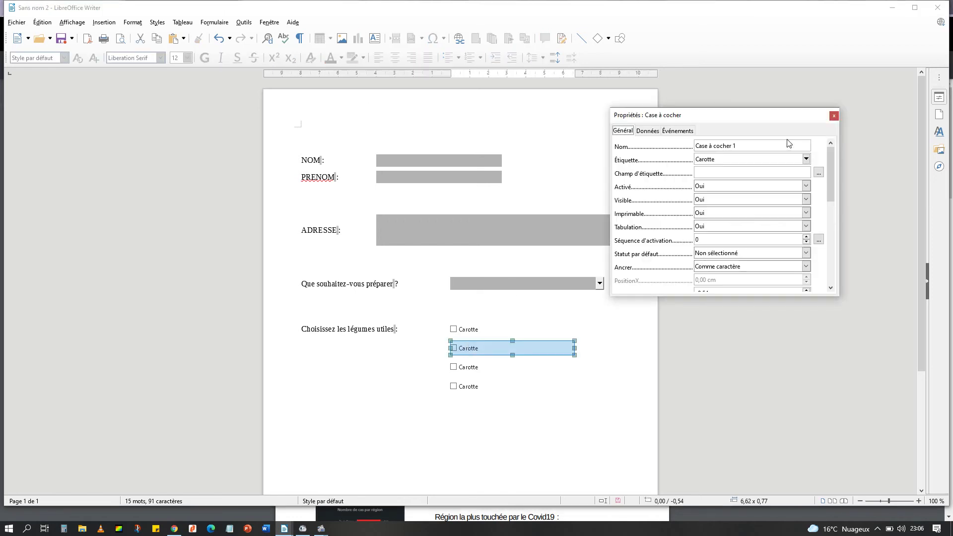
{"action": "left_click_drag", "start_coordinate": [728, 159], "coordinate": [678, 165]}
{"action": "type", "text": "Courgette"}
{"action": "left_click", "coordinate": [469, 367]}
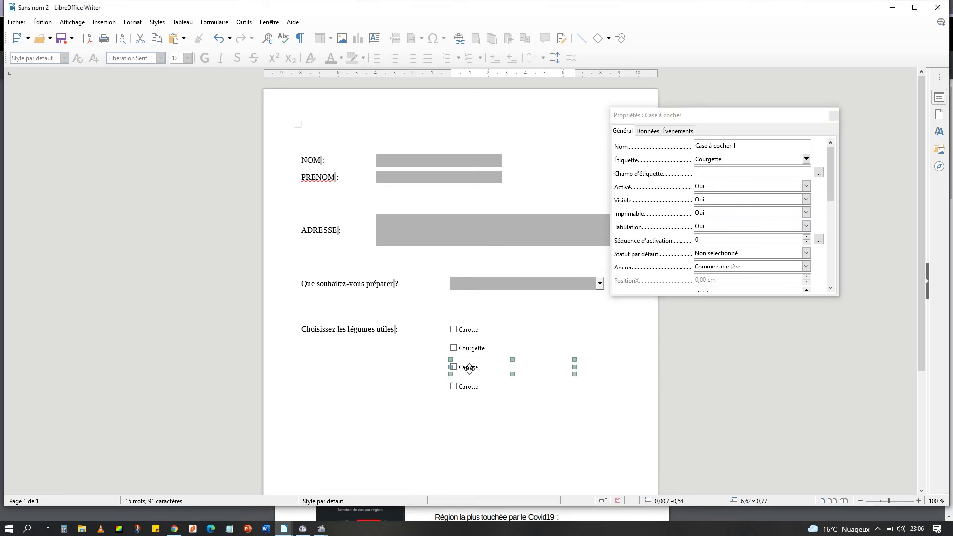
{"action": "left_click", "coordinate": [727, 157]}
{"action": "type", "text": "Concombre"}
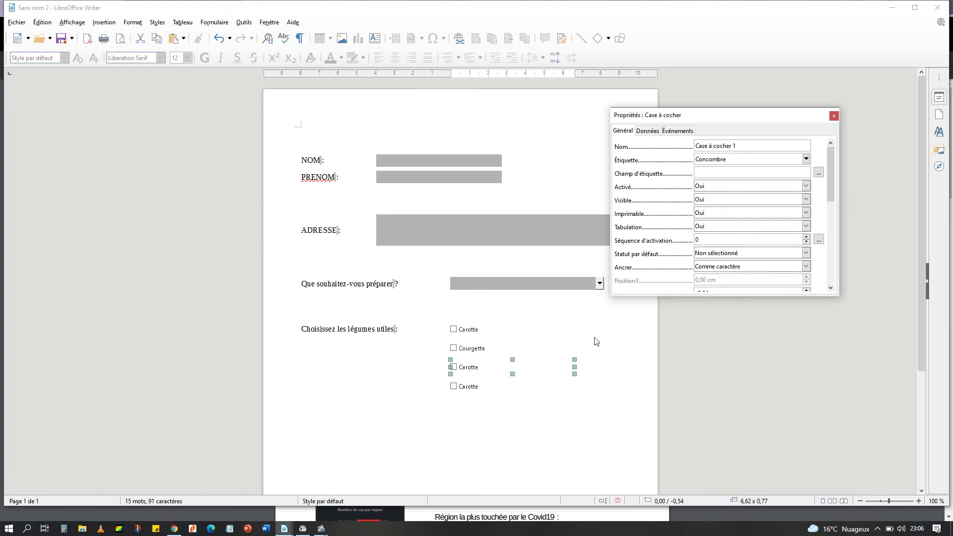
{"action": "left_click", "coordinate": [479, 390]}
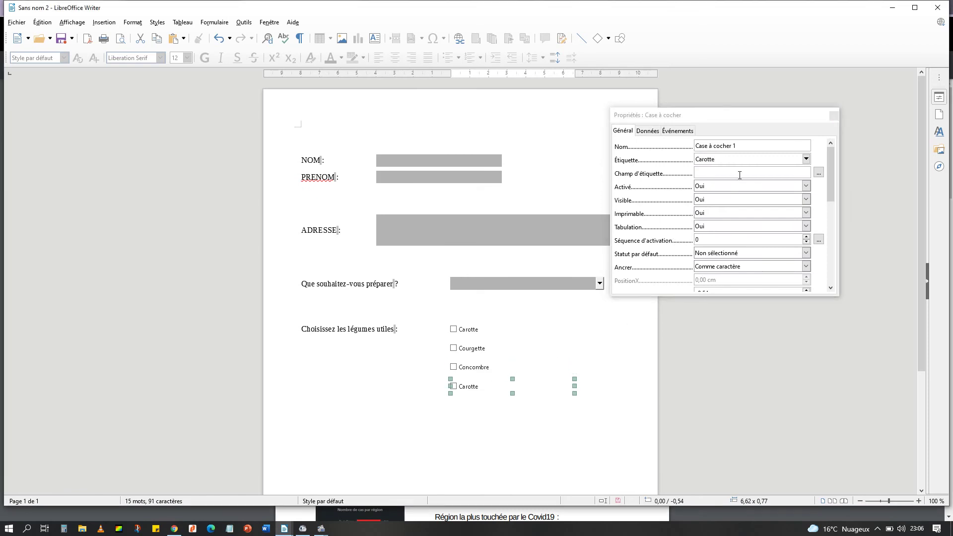
{"action": "type", "text": "Salade"}
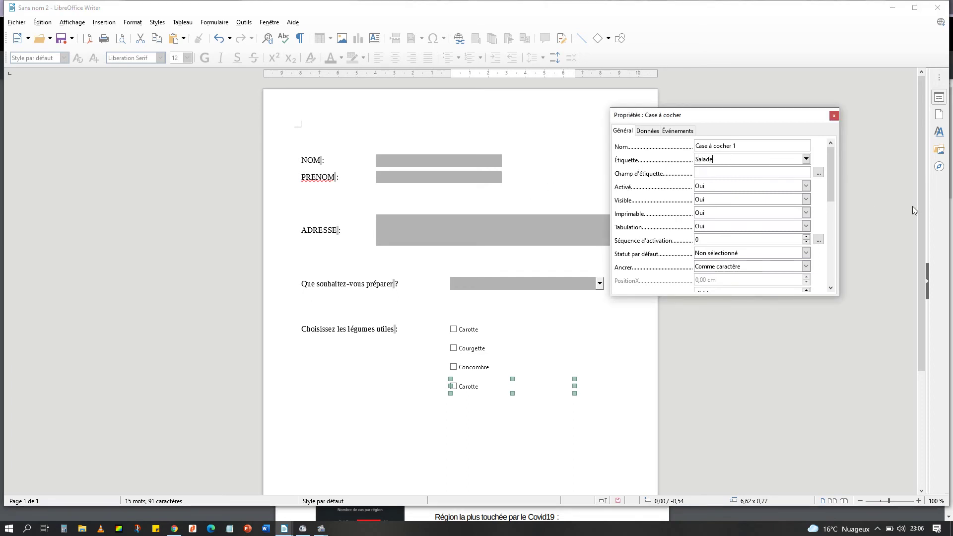
{"action": "left_click", "coordinate": [833, 117]}
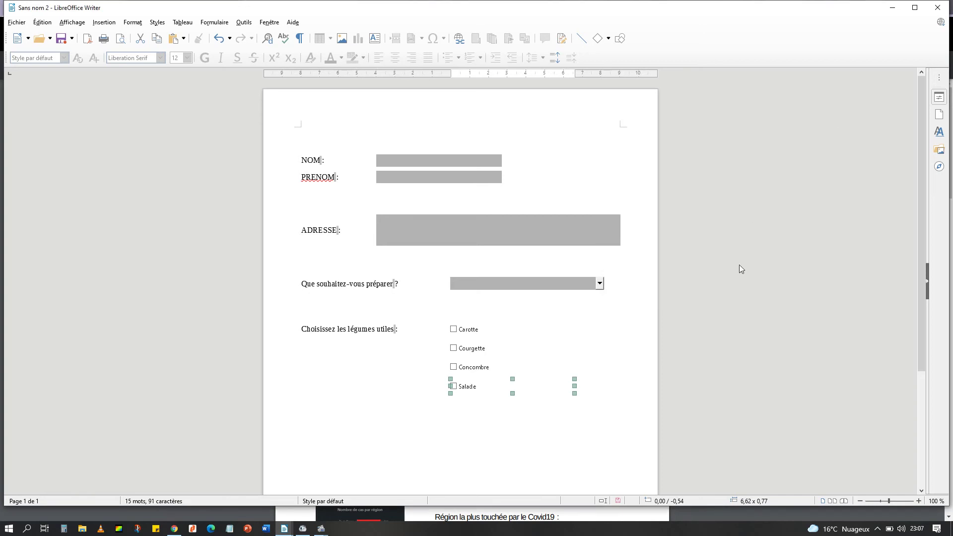
- Deselect the last check box and turn off the form's Mode conception
{"action": "left_click", "coordinate": [686, 288]}
{"action": "left_click", "coordinate": [224, 23]}
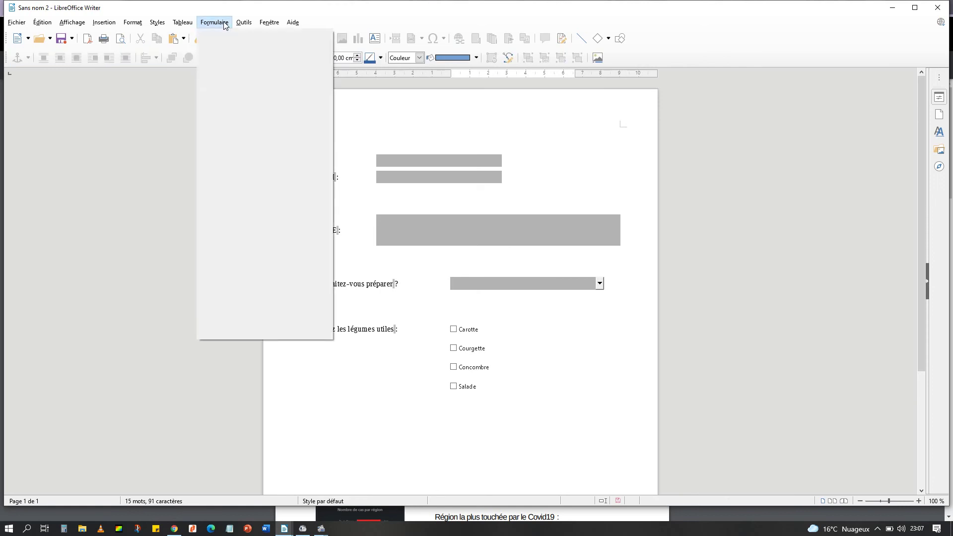
{"action": "left_click", "coordinate": [224, 36]}
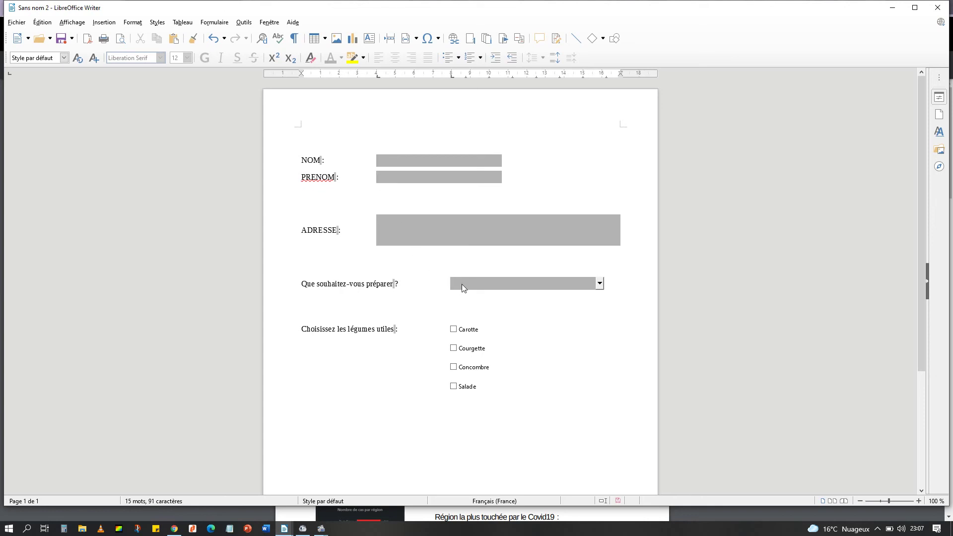
- Examine the choices offered by the drop-down list beside "Que souhaitez-vous préparer ?" without selecting one
{"action": "left_click", "coordinate": [601, 285]}
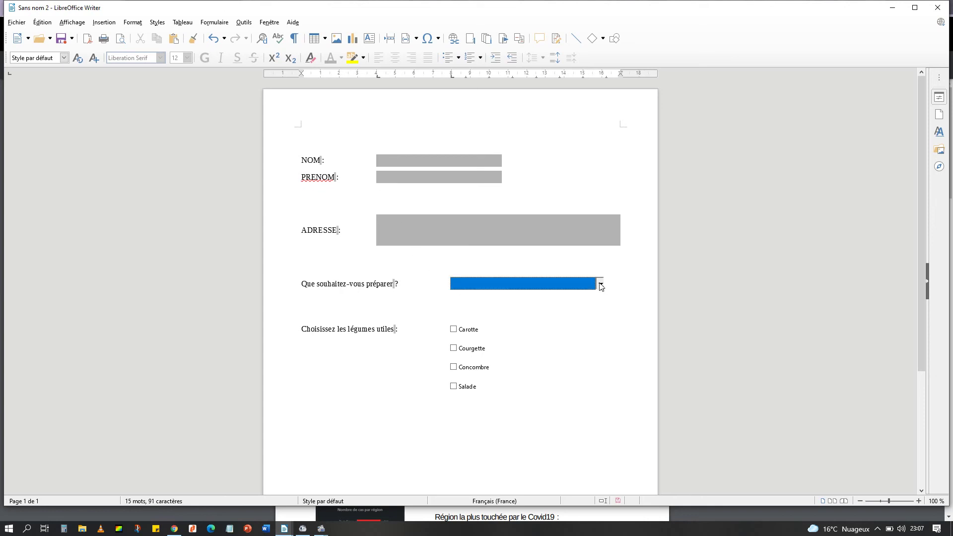
{"action": "left_click", "coordinate": [601, 284]}
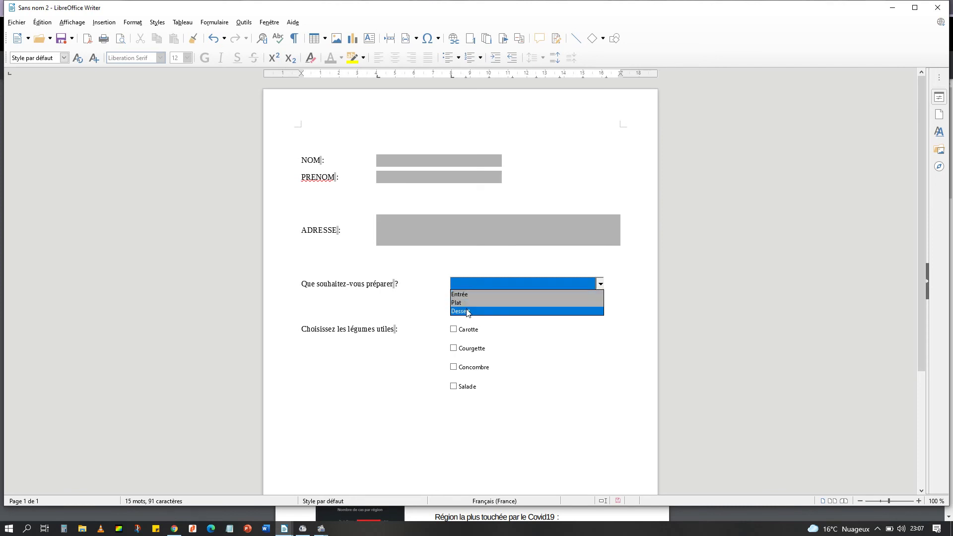
{"action": "left_click", "coordinate": [600, 284]}
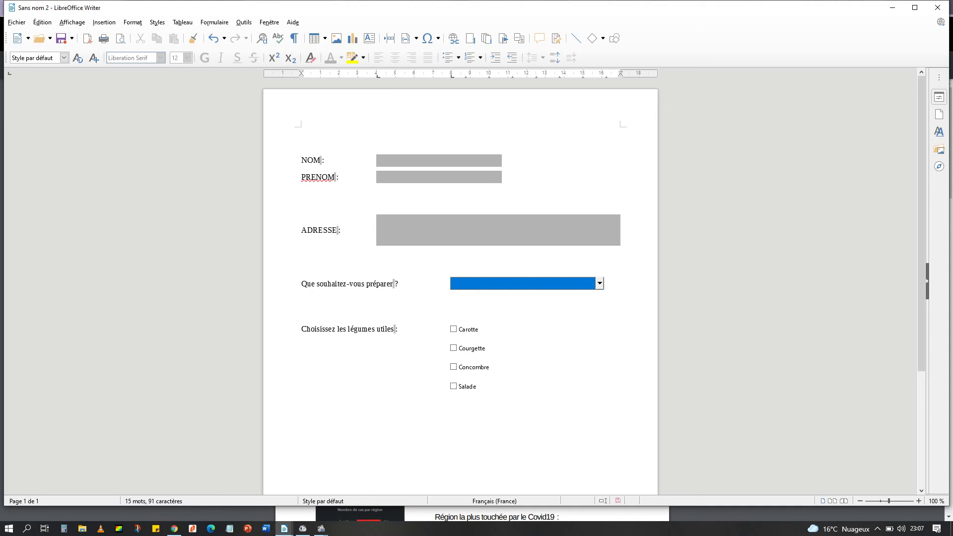
- Export the document as a fillable PDF form named Essai Formulaire Modifiable in the Documents folder
{"action": "left_click", "coordinate": [14, 27]}
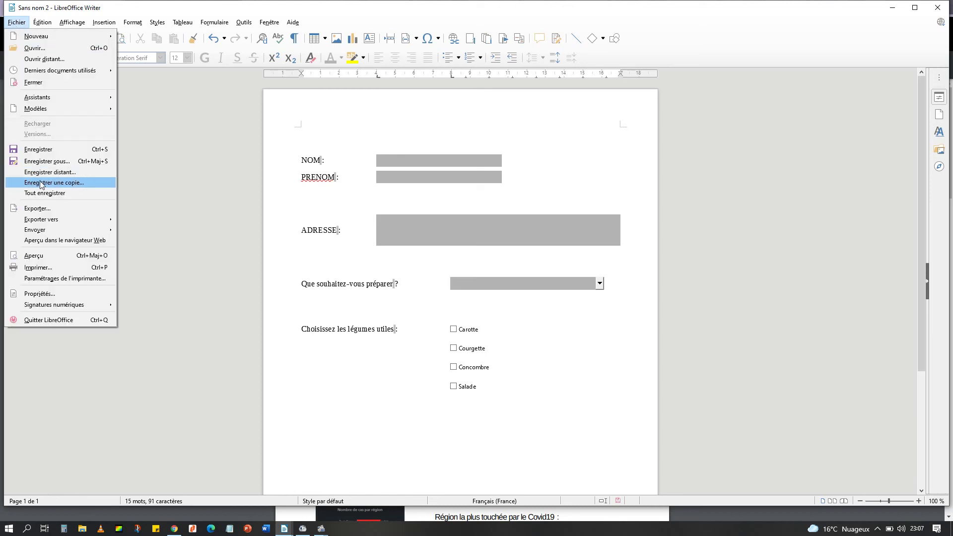
{"action": "mouse_move", "coordinate": [64, 220]}
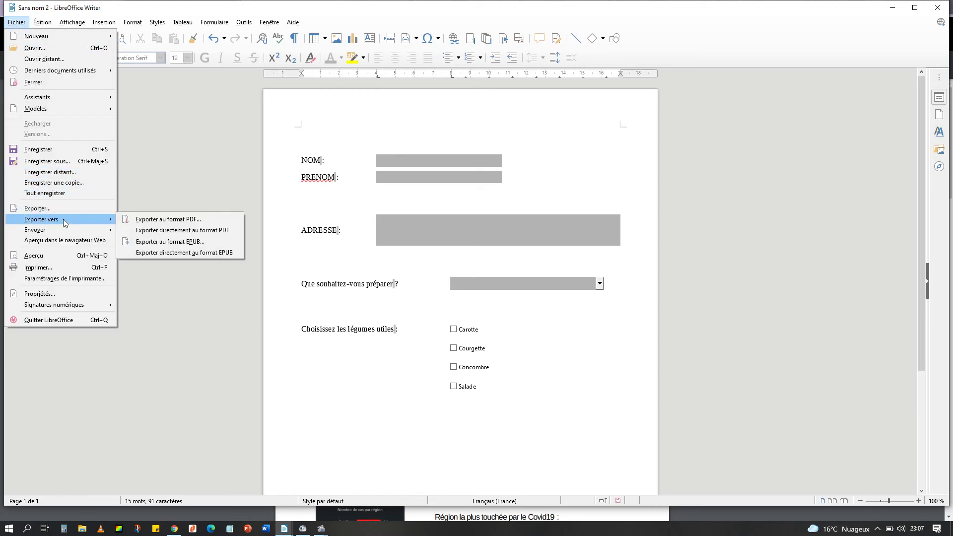
{"action": "left_click", "coordinate": [138, 225]}
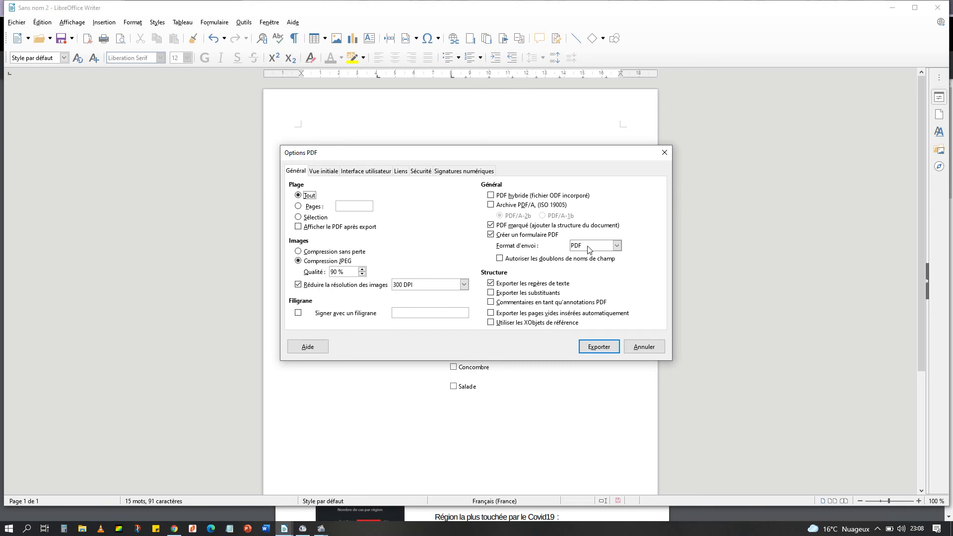
{"action": "left_click", "coordinate": [417, 171]}
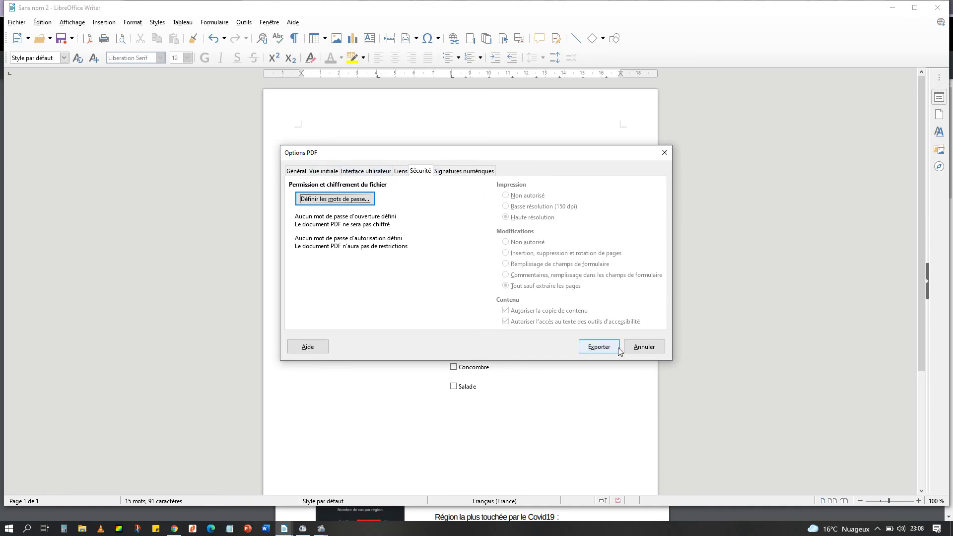
{"action": "left_click", "coordinate": [598, 347]}
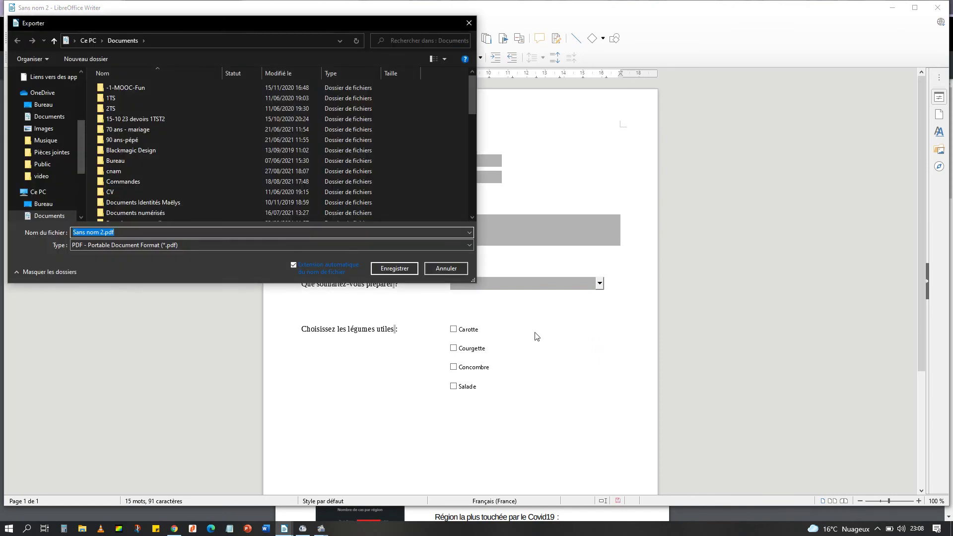
{"action": "left_click_drag", "start_coordinate": [121, 231], "coordinate": [68, 227]}
{"action": "type", "text": "Essai Formulaire Modifiable"}
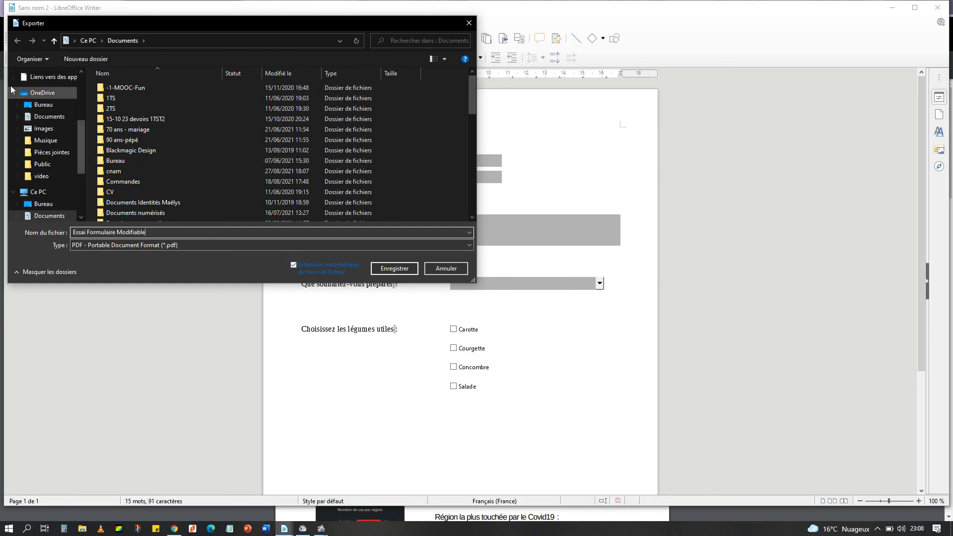
{"action": "left_click", "coordinate": [385, 269]}
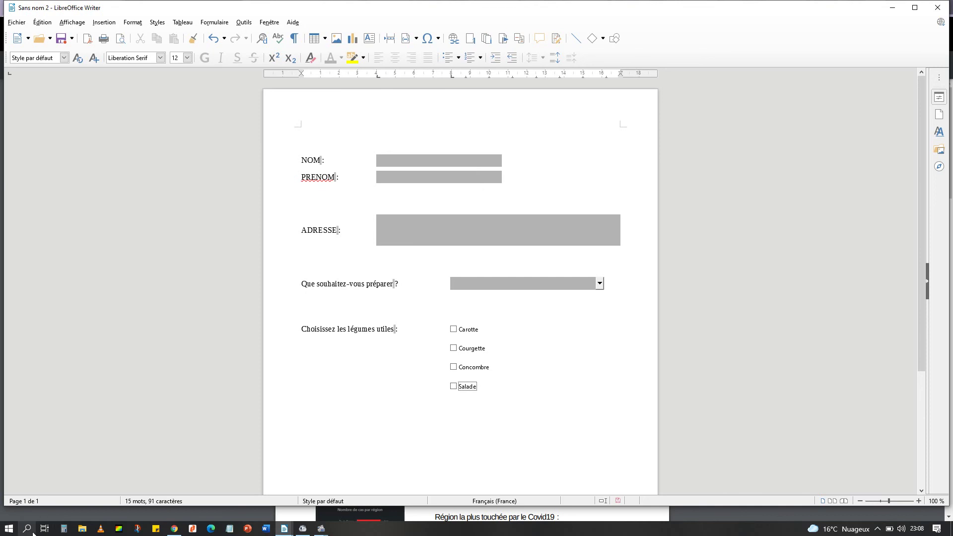
- Open Essai Formulaire Modifiable.pdf from the Documents folder in the file explorer
{"action": "left_click", "coordinate": [83, 531]}
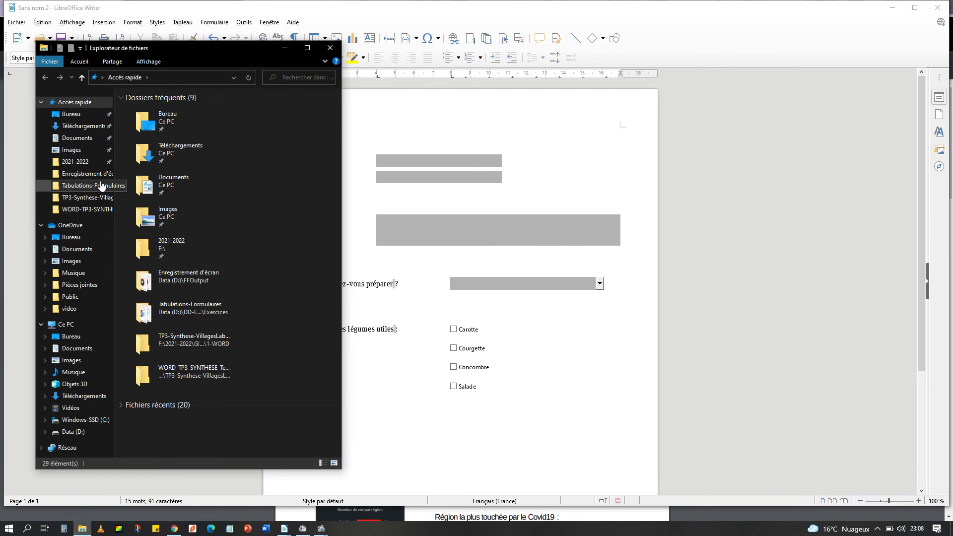
{"action": "left_click", "coordinate": [87, 140]}
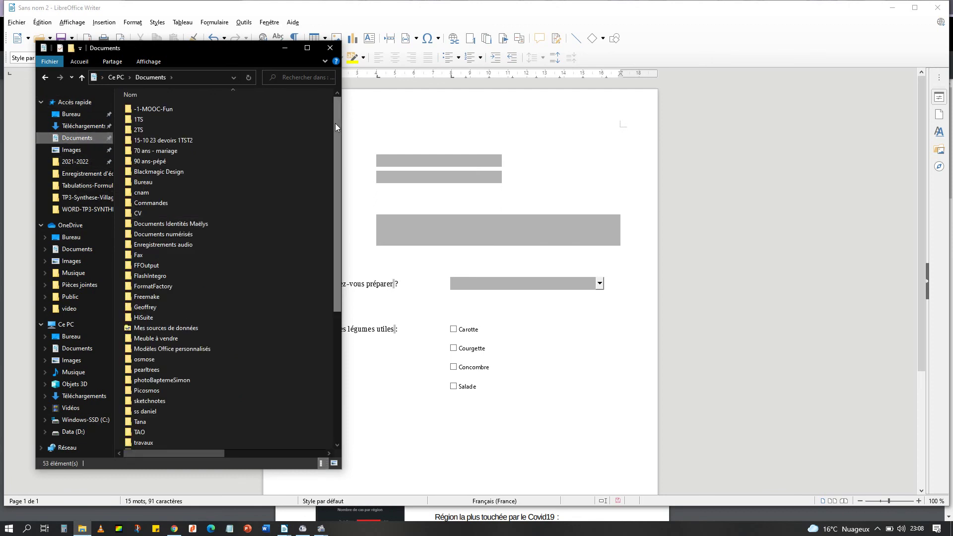
{"action": "left_click_drag", "start_coordinate": [335, 123], "coordinate": [350, 204]}
{"action": "scroll", "coordinate": [185, 368], "scroll_direction": "down", "scroll_amount": 3}
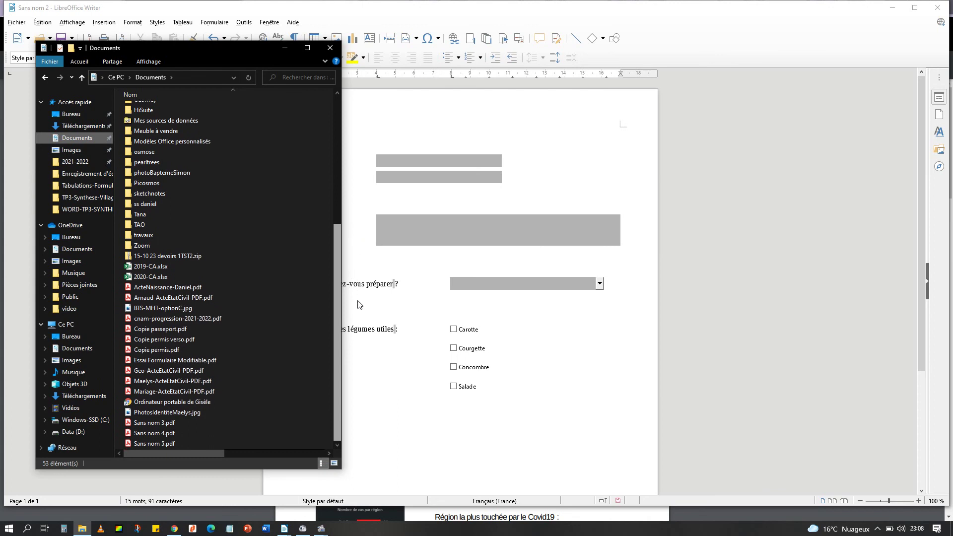
{"action": "left_click", "coordinate": [170, 364]}
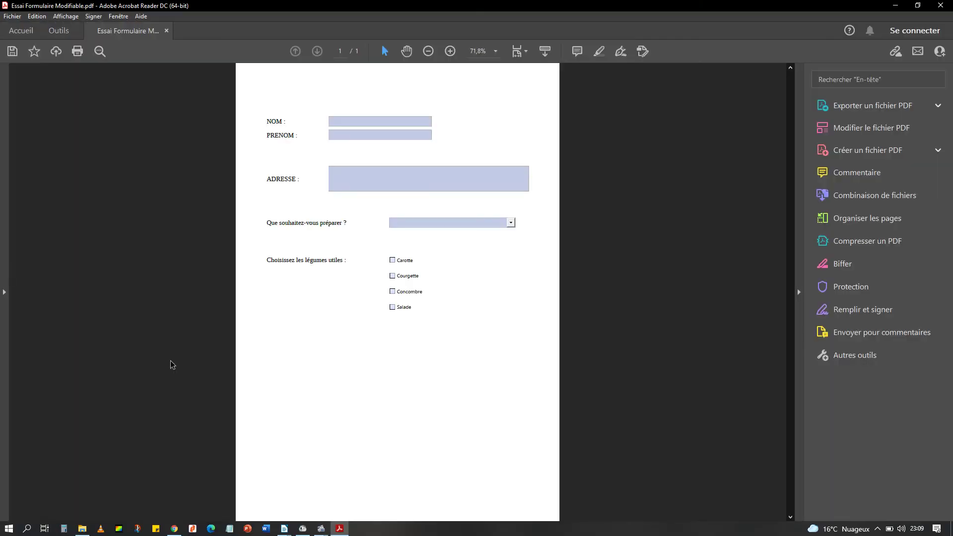
- Fill in the person's last name and first name, and enter two lines of placeholder text for the address
{"action": "left_click", "coordinate": [355, 121]}
{"action": "left_click", "coordinate": [355, 122]}
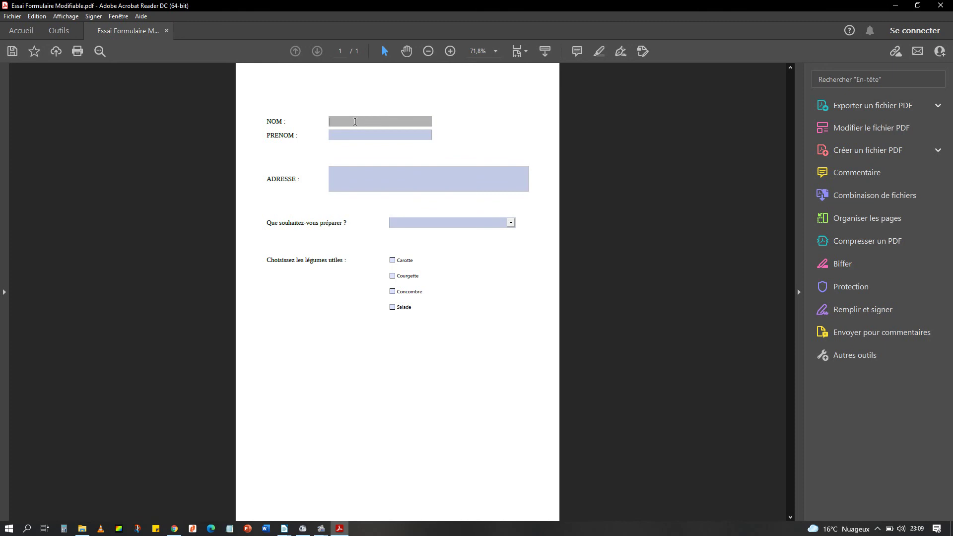
{"action": "type", "text": "MARTIN"}
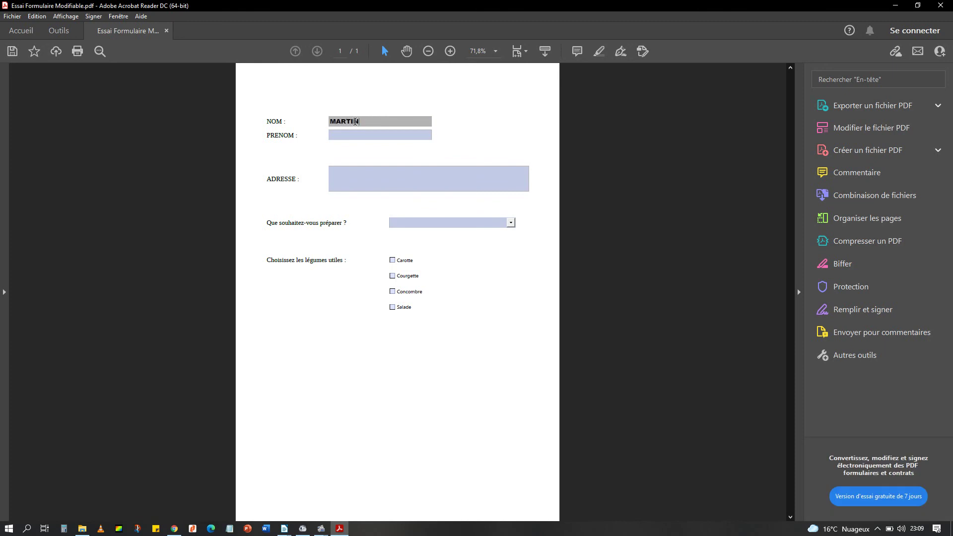
{"action": "key", "text": "Tab"}
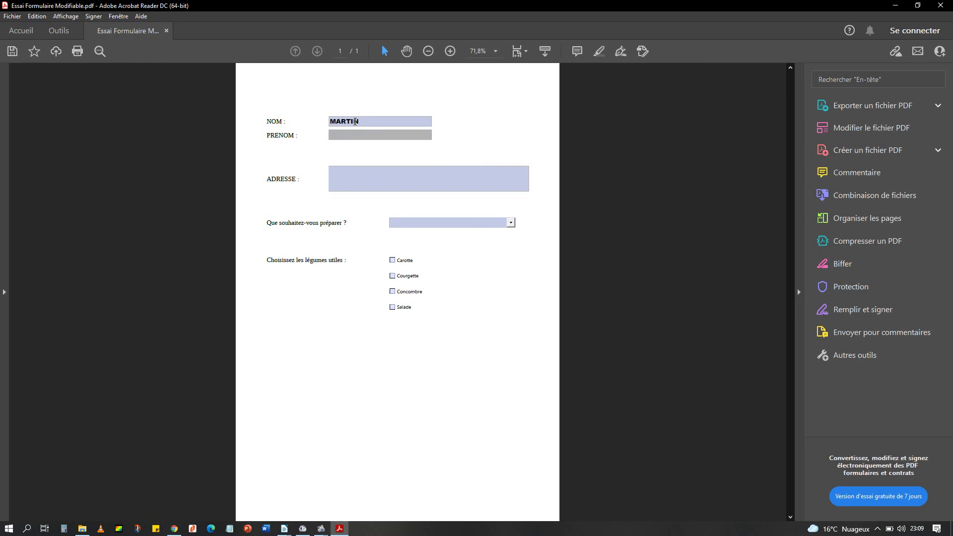
{"action": "type", "text": "Denis"}
{"action": "key", "text": "Tab"}
{"action": "type", "text": "djhdsjkhdlkqshdkqjk"}
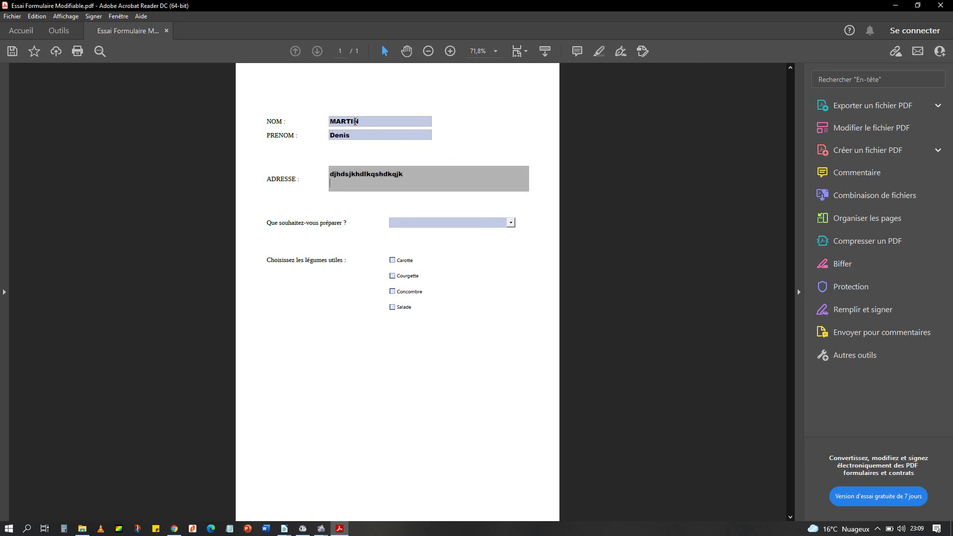
{"action": "key", "text": "Return"}
{"action": "type", "text": "dslqfjsdkjqljdlkqjdlk"}
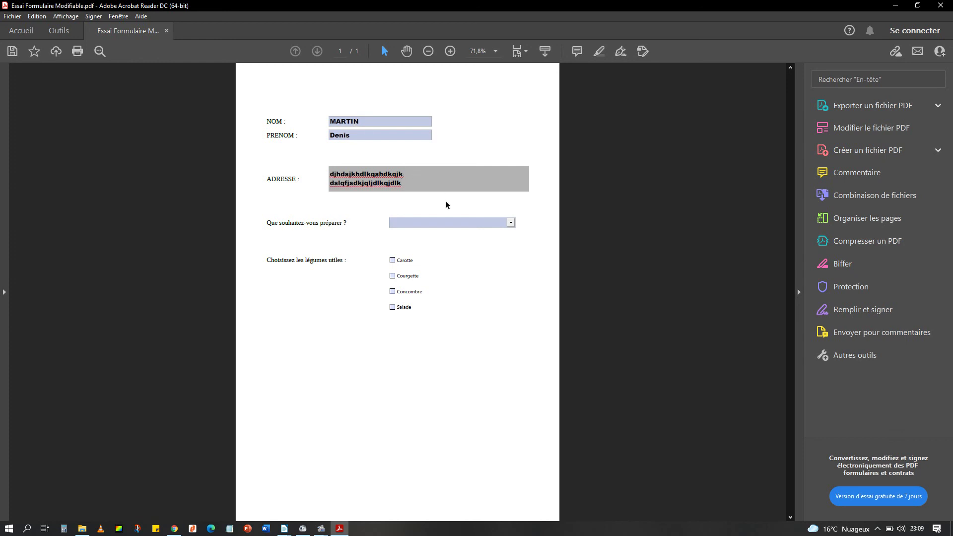
- Choose Entrée for "Que souhaitez-vous préparer ?" and tick the Carotte and Concombre check boxes
{"action": "left_click", "coordinate": [473, 227]}
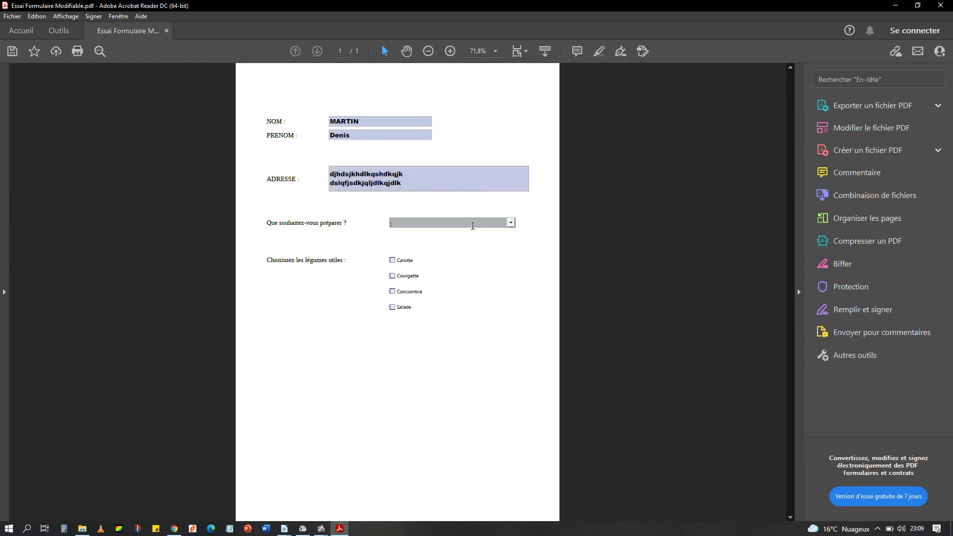
{"action": "left_click", "coordinate": [510, 223]}
{"action": "left_click", "coordinate": [412, 234]}
{"action": "left_click", "coordinate": [392, 260]}
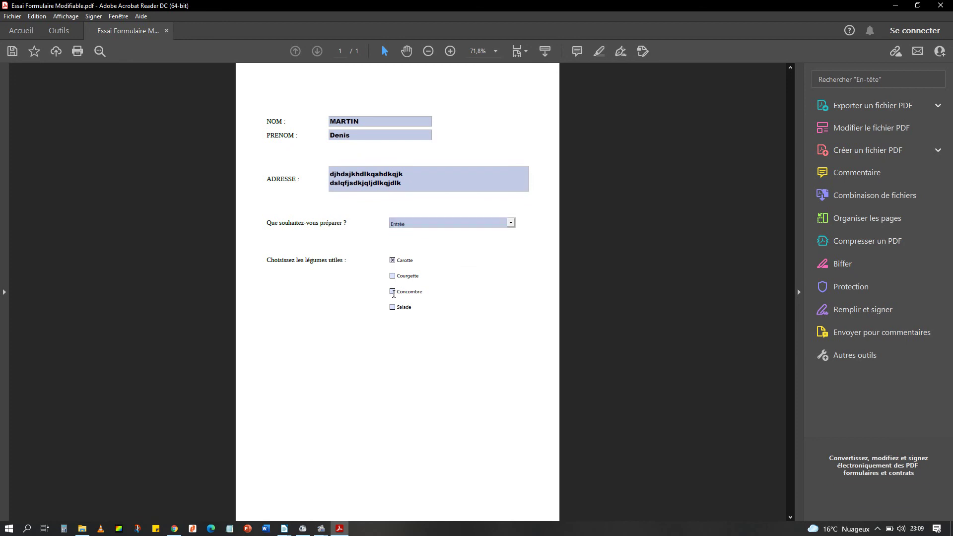
{"action": "left_click", "coordinate": [393, 293]}
{"action": "left_click", "coordinate": [392, 292]}
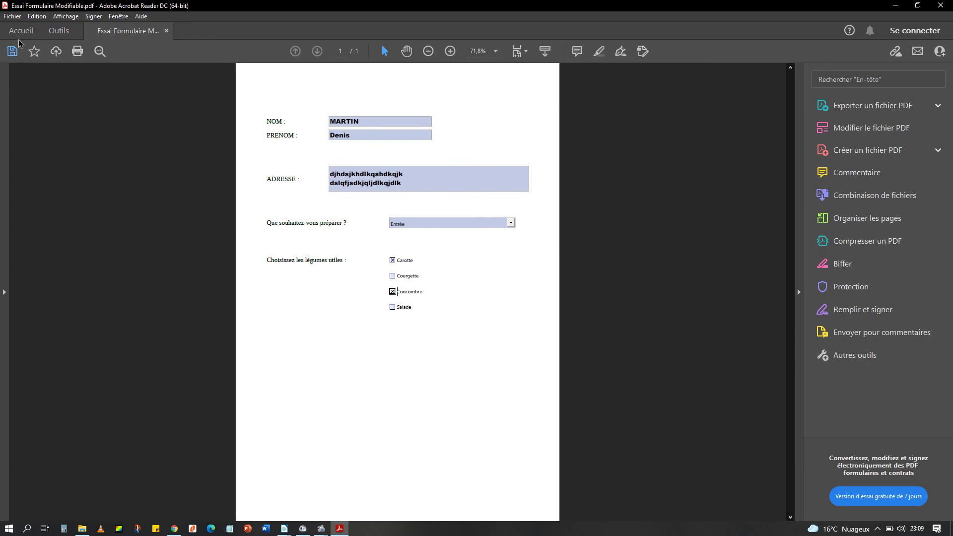
- Save the filled form as a separate PDF in Documents, appending a hyphen and the person's first name to the file name
{"action": "left_click", "coordinate": [13, 18]}
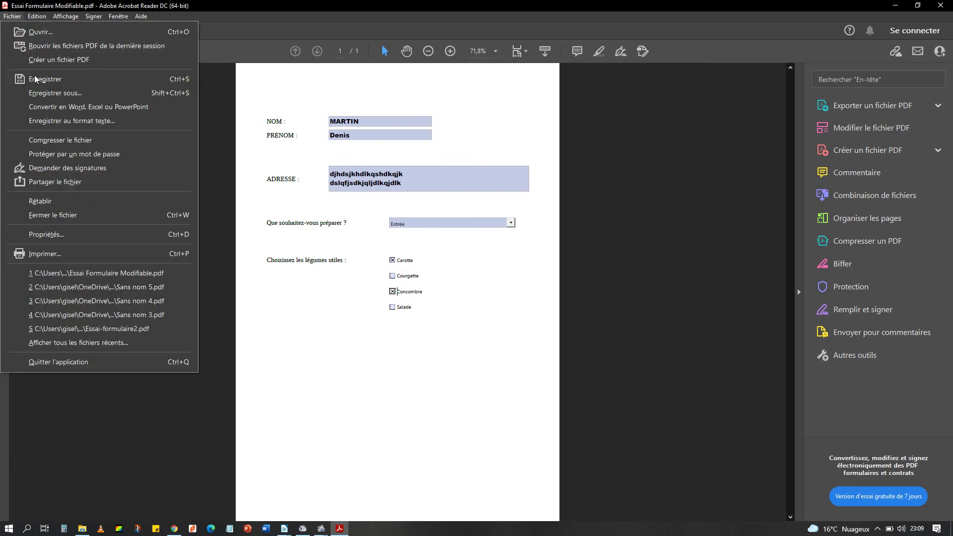
{"action": "left_click", "coordinate": [51, 94]}
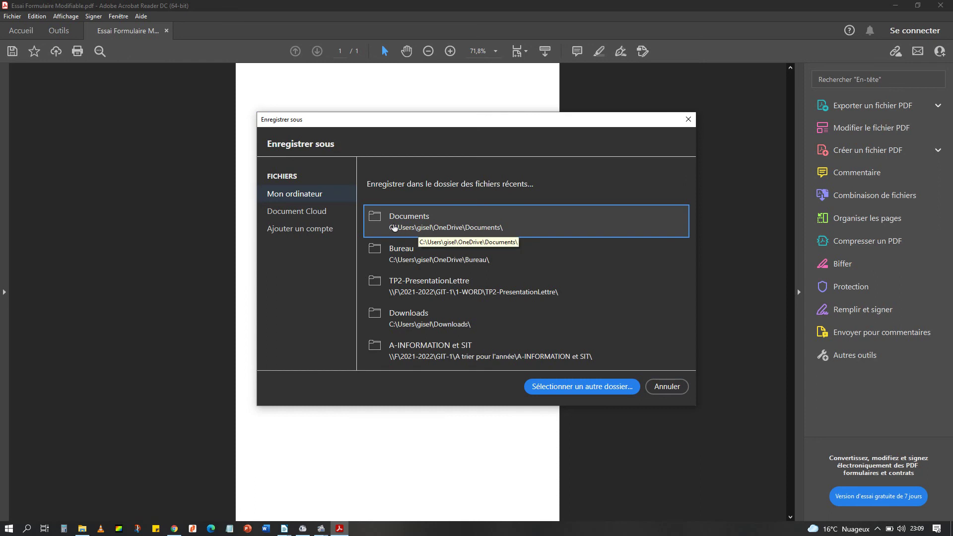
{"action": "left_click", "coordinate": [393, 228]}
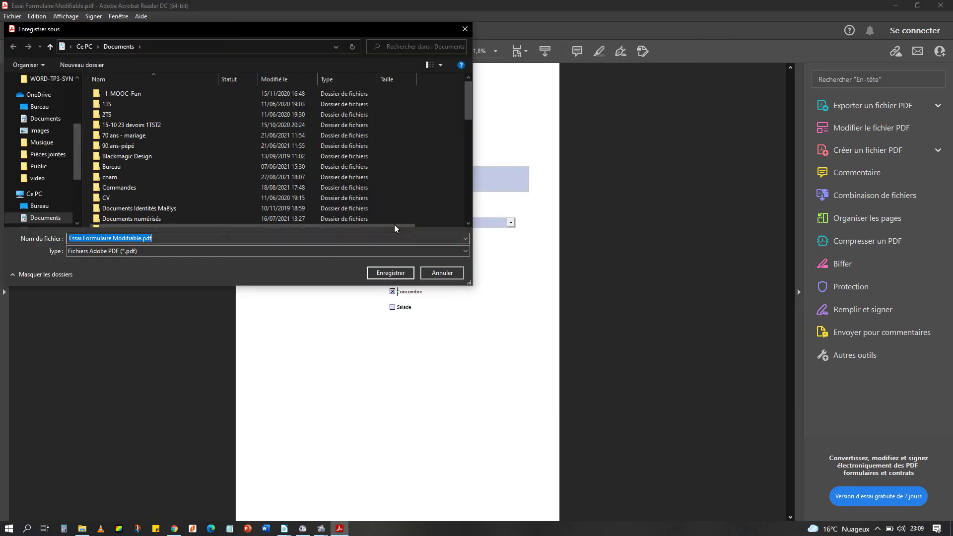
{"action": "double_click", "coordinate": [143, 239]}
{"action": "key", "text": "BackSpace"}
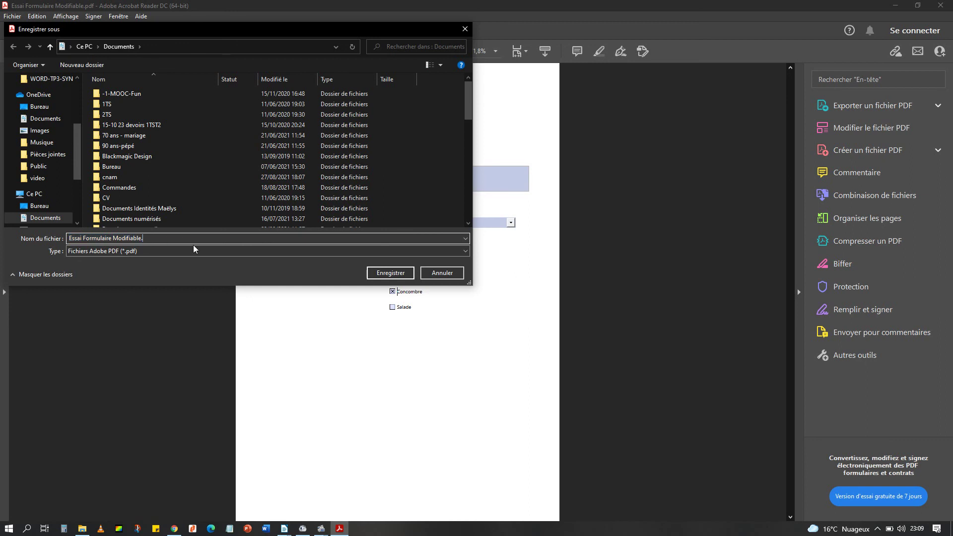
{"action": "key", "text": "BackSpace"}
{"action": "type", "text": "- Denis"}
{"action": "left_click", "coordinate": [382, 275]}
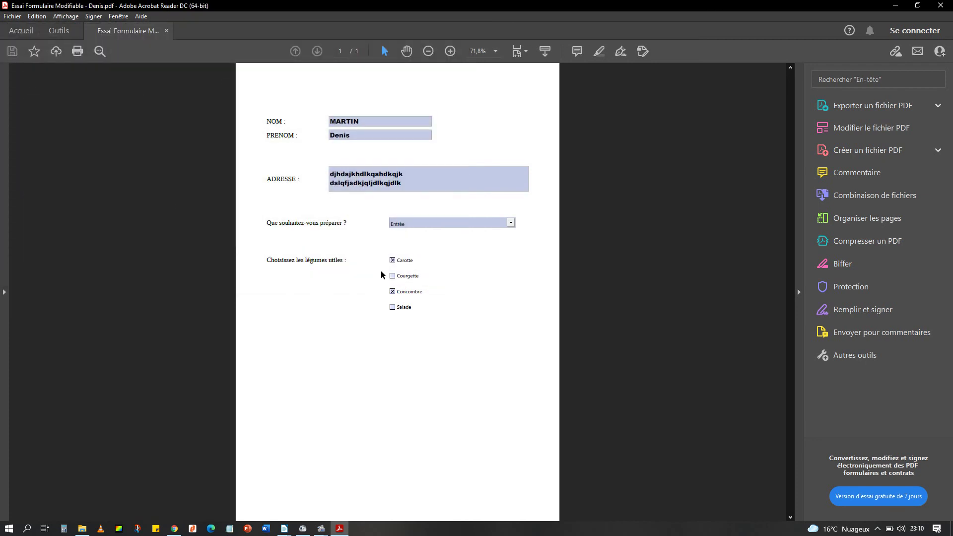
- Close the filled copy and reopen it from Documents along with the original Essai Formulaire Modifiable.pdf to compare both forms
{"action": "left_click", "coordinate": [82, 529]}
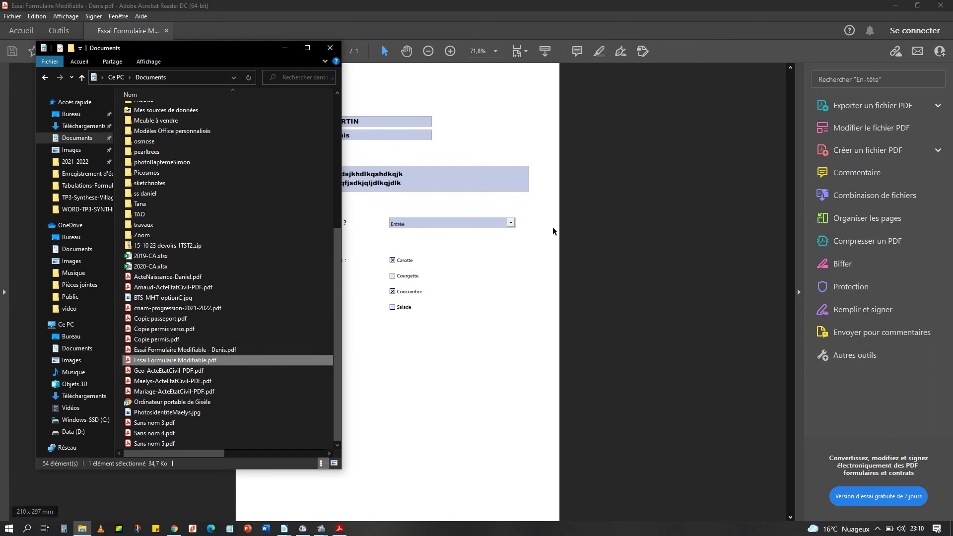
{"action": "left_click", "coordinate": [675, 164]}
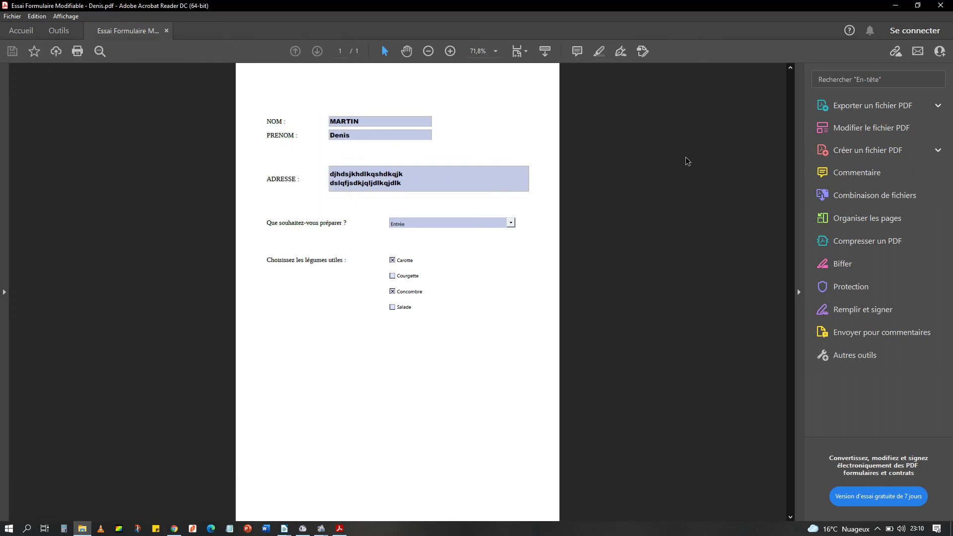
{"action": "left_click", "coordinate": [167, 30]}
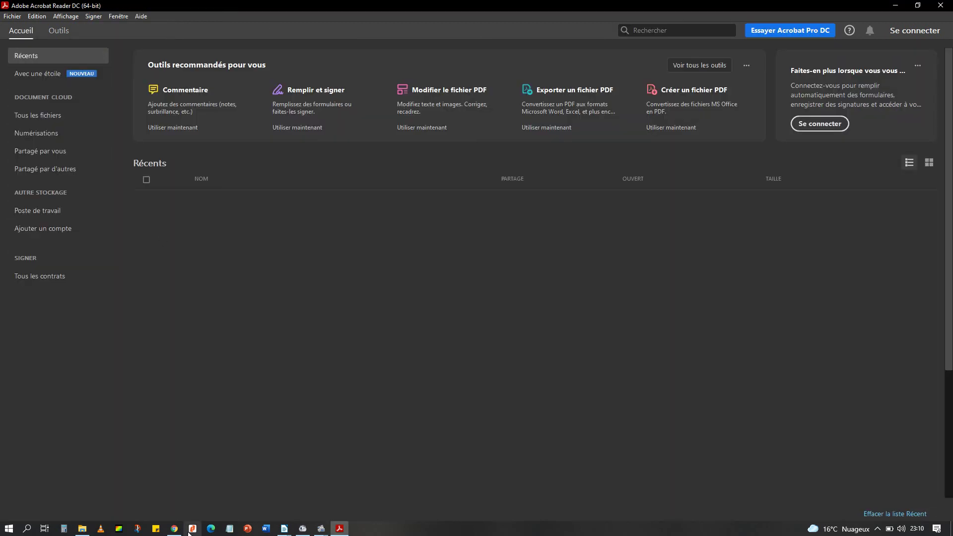
{"action": "left_click", "coordinate": [83, 529]}
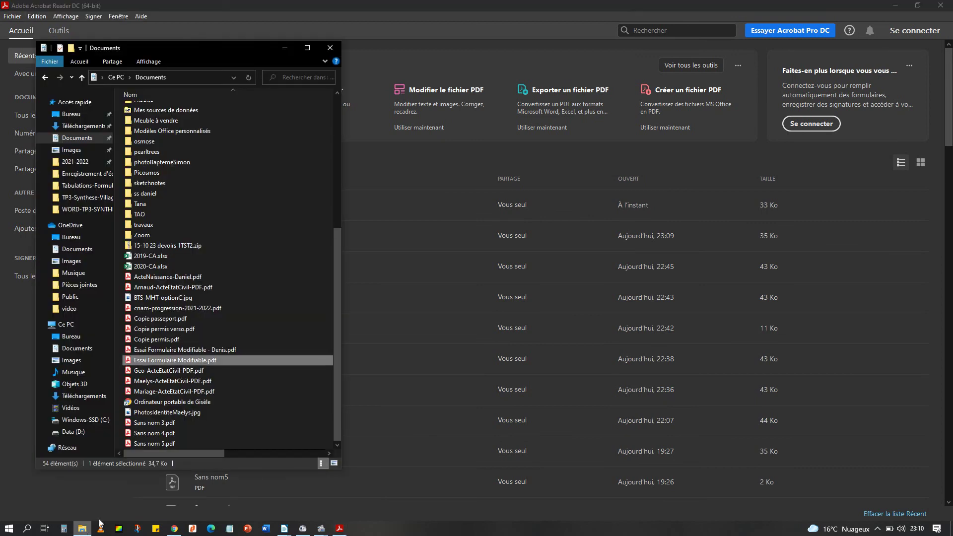
{"action": "double_click", "coordinate": [186, 350]}
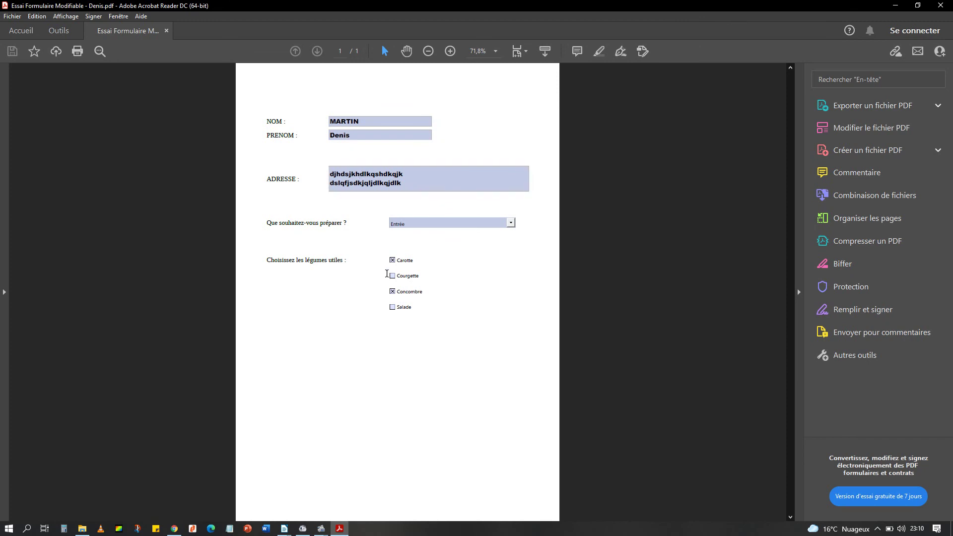
{"action": "left_click", "coordinate": [82, 529]}
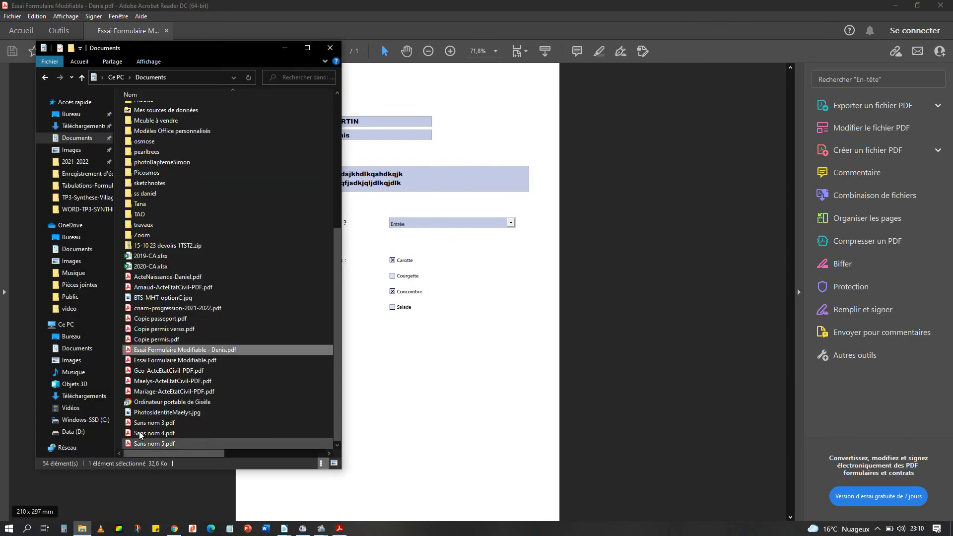
{"action": "double_click", "coordinate": [198, 359]}
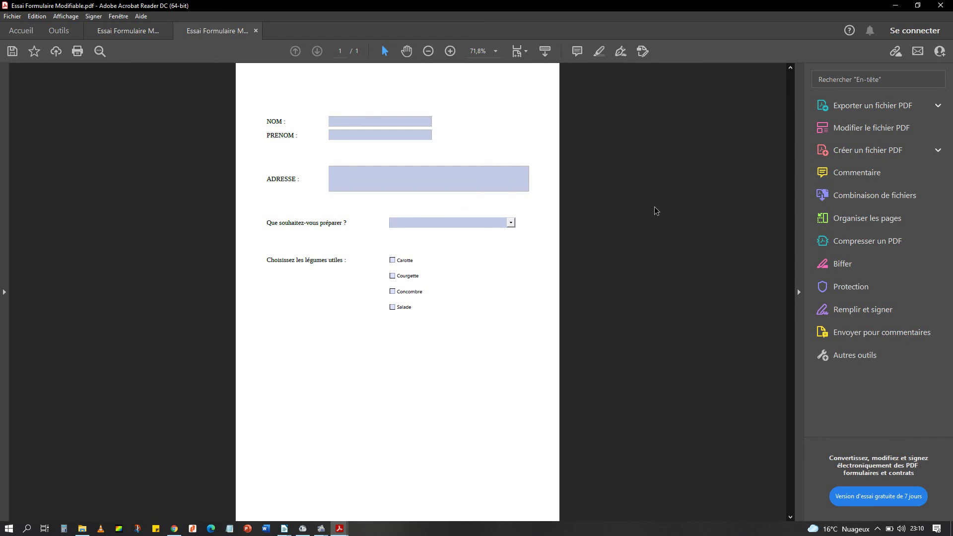
{"action": "left_click", "coordinate": [320, 529]}
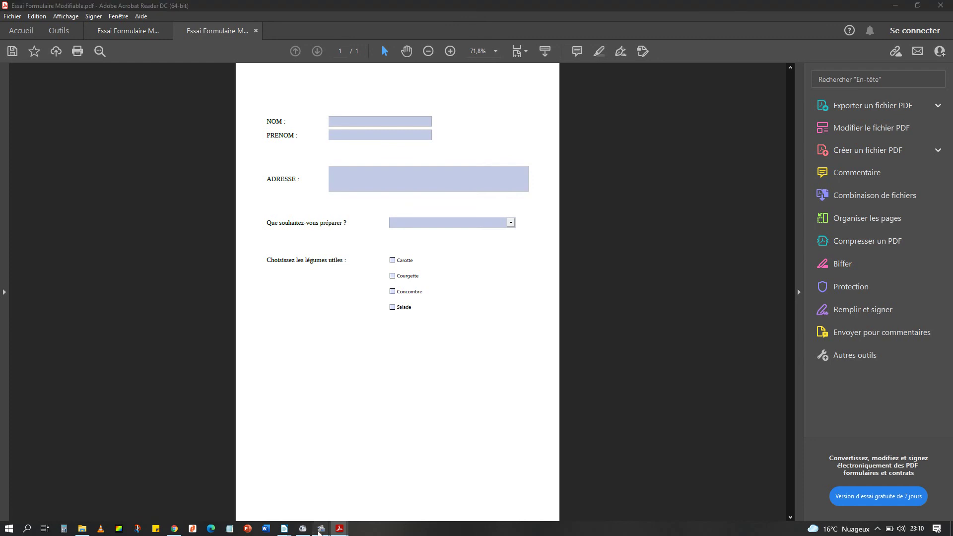
{"action": "left_click", "coordinate": [273, 489]}
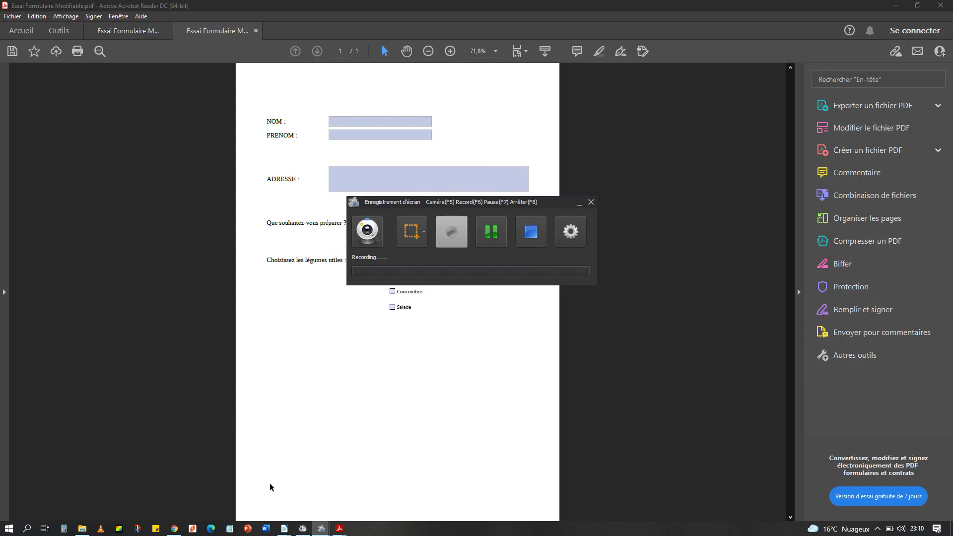